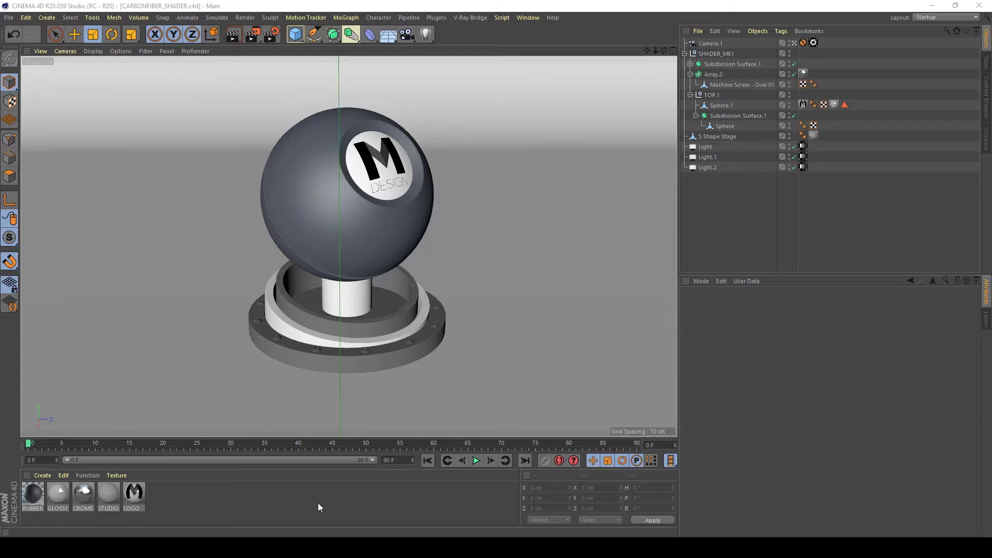
Step: Create a new V-Ray Advanced Material and open it in the Material Editor
click(43, 475)
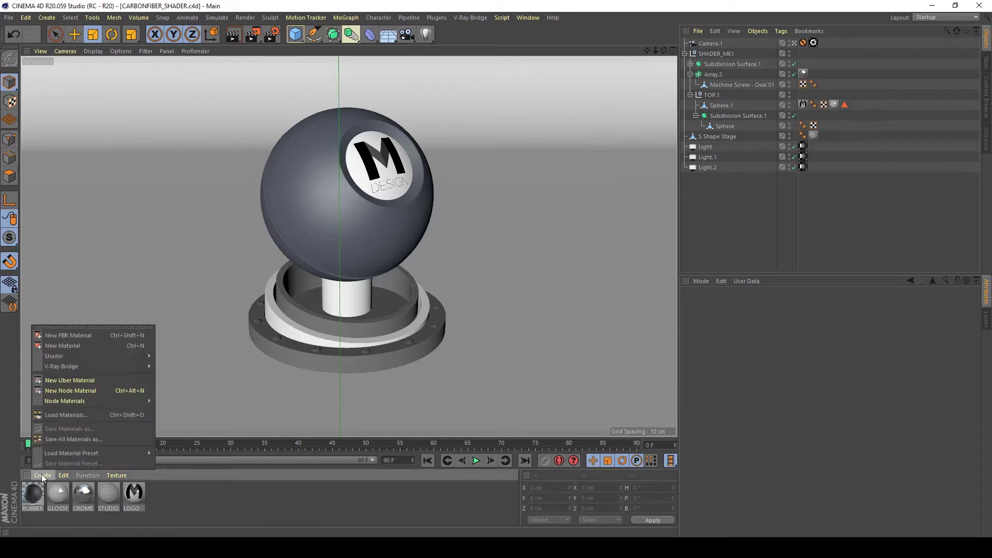
mouse_move(46, 366)
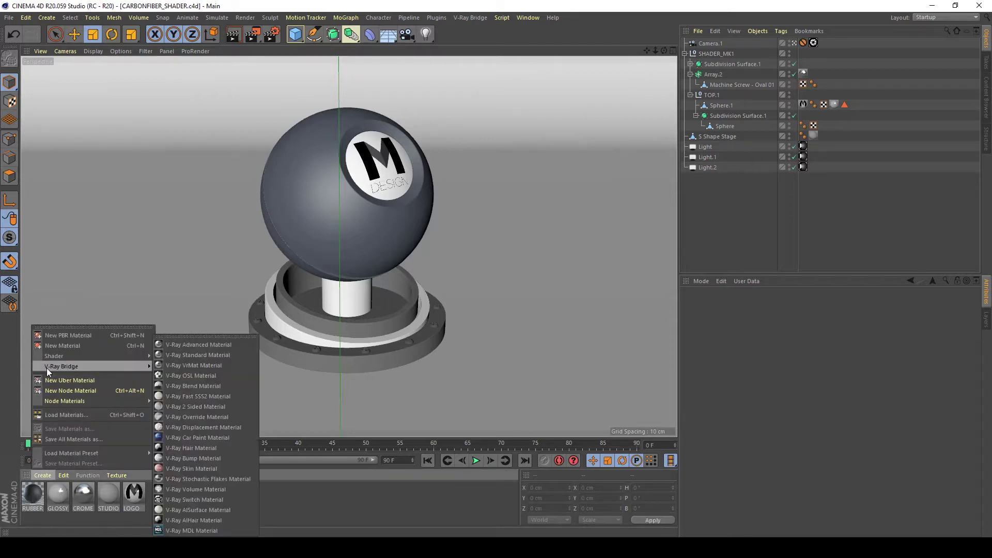
click(193, 344)
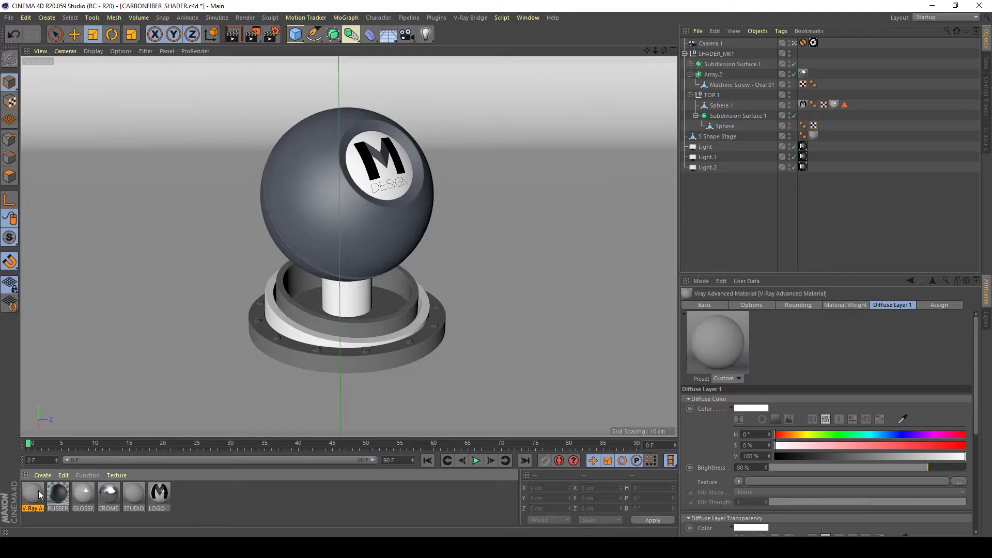
double_click(38, 491)
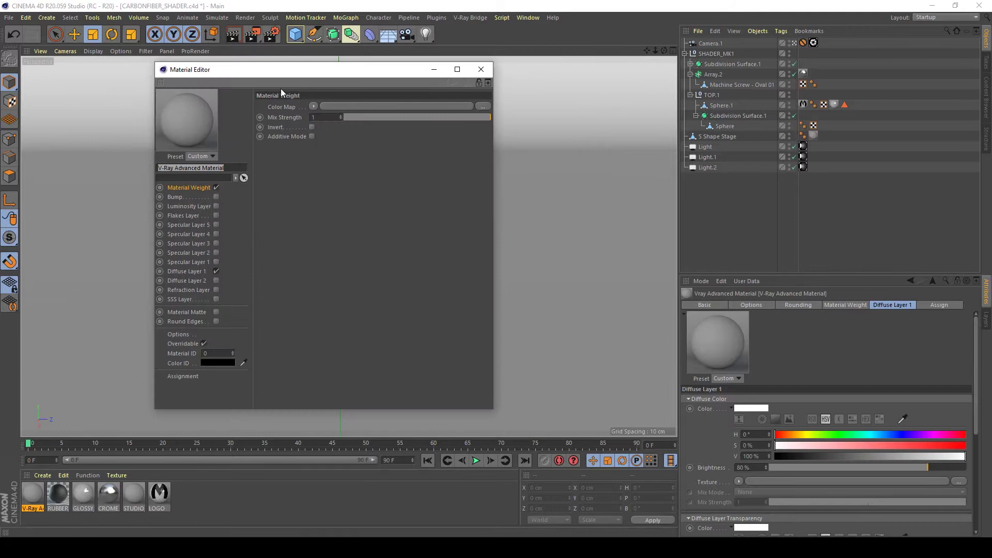
drag(291, 77, 395, 52)
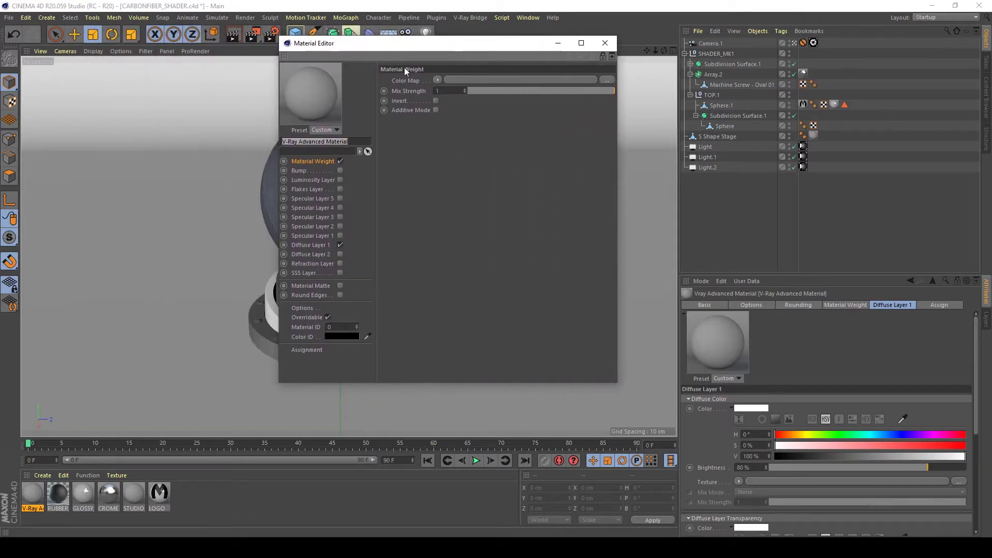
Step: Load the CARBON_DIFF image from the tex folder as the Diffuse Layer 1 color texture of the new material
click(303, 245)
drag(366, 42, 326, 25)
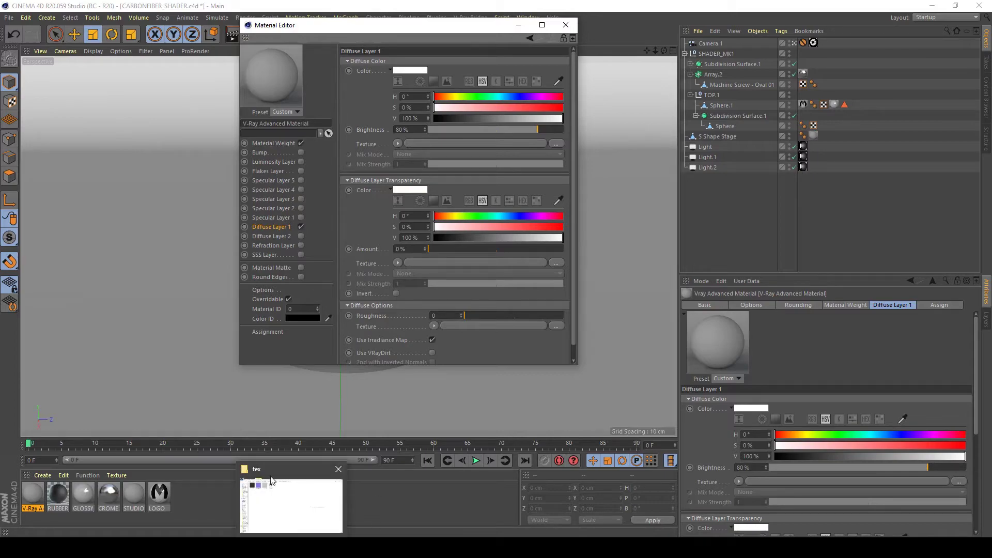
click(272, 479)
drag(269, 8, 617, 88)
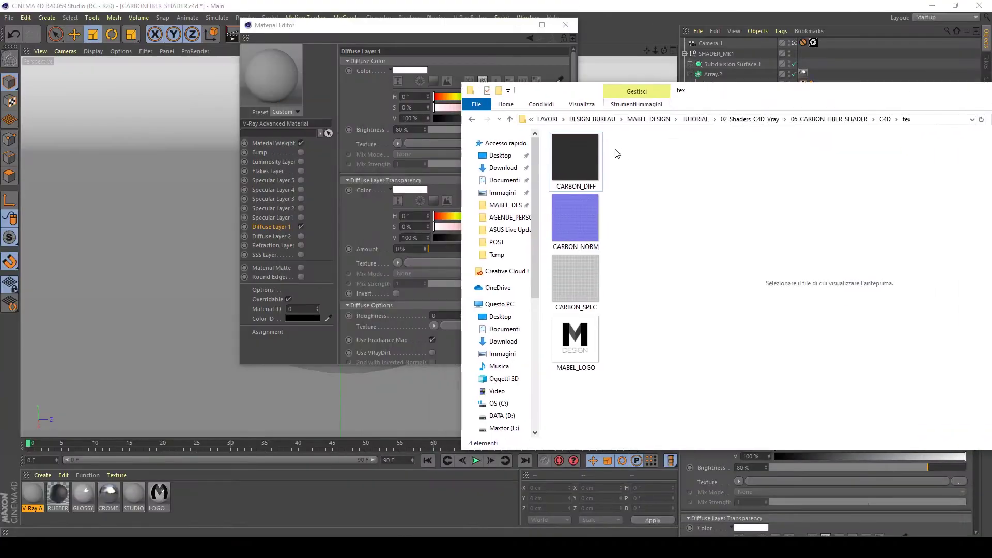
drag(581, 165, 429, 142)
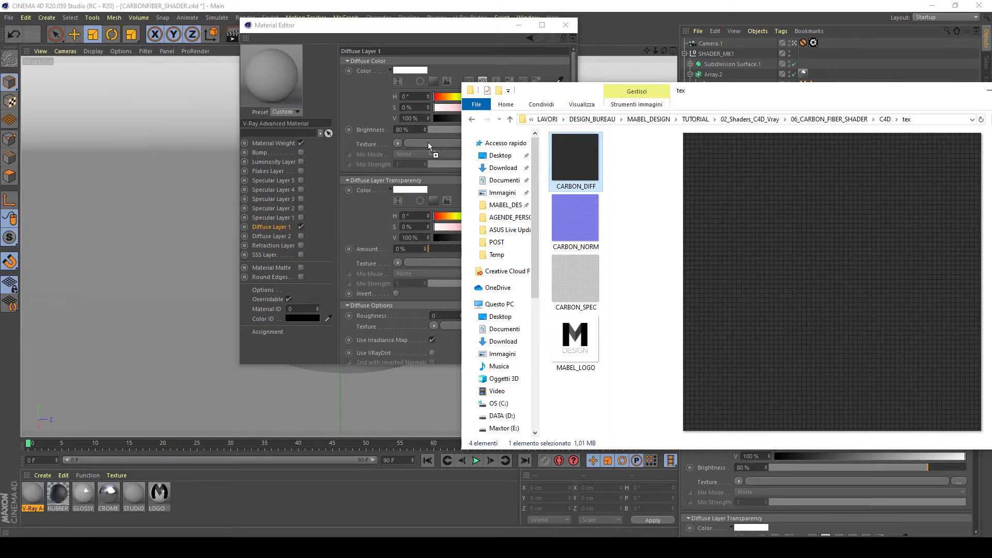
drag(428, 142, 428, 142)
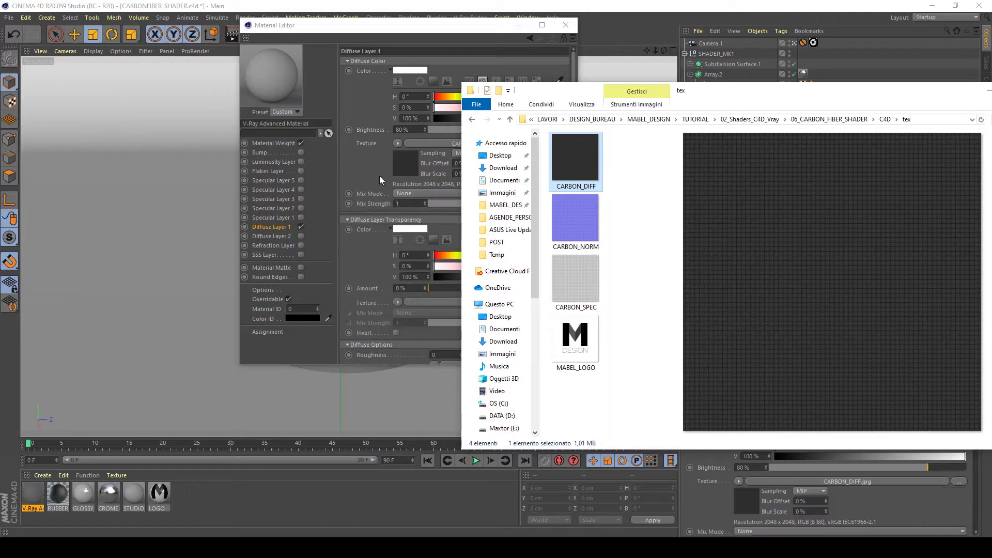
drag(822, 94, 630, 105)
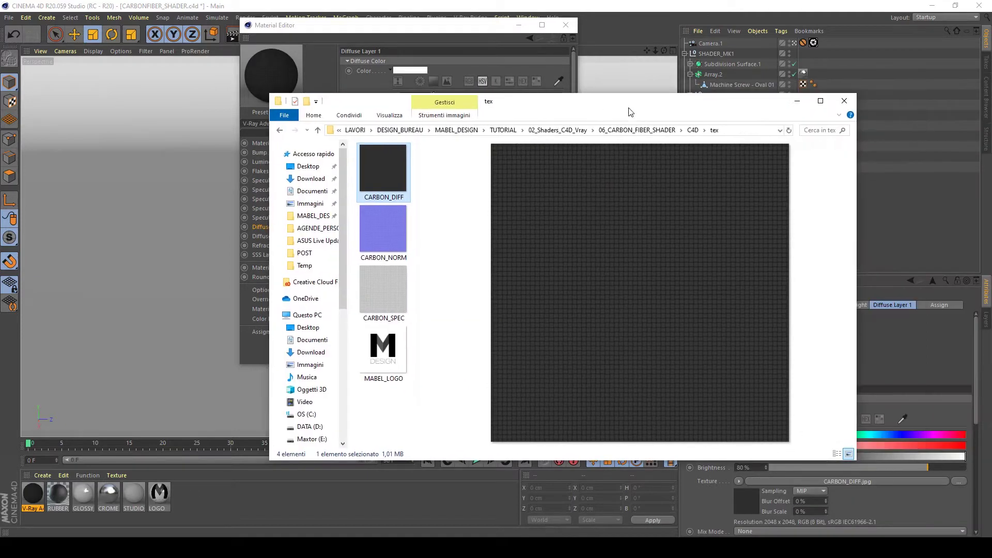
click(797, 105)
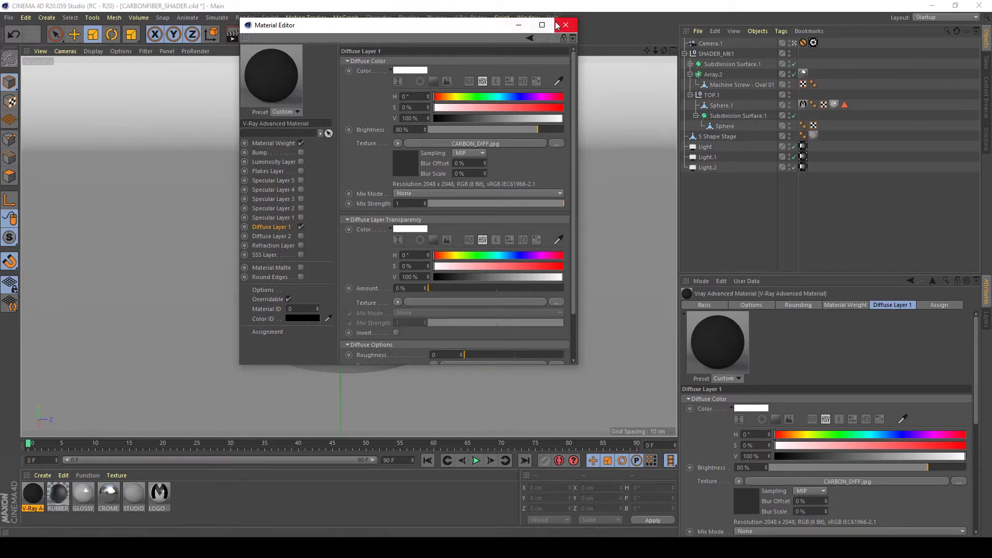
Step: Rename the material CARBONFIBER and apply it to the large sphere of the shader model
click(280, 125)
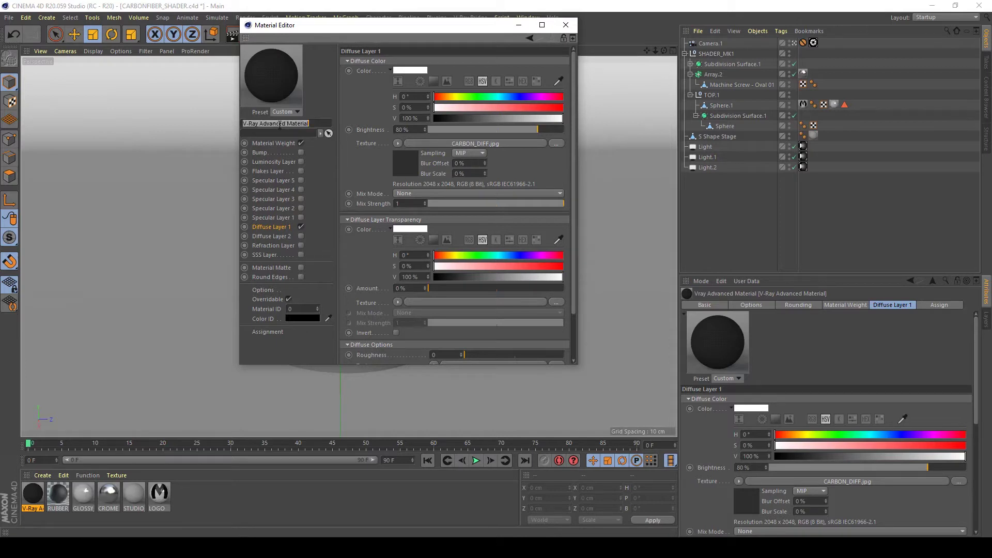
text(CARBONFIBER)
click(566, 25)
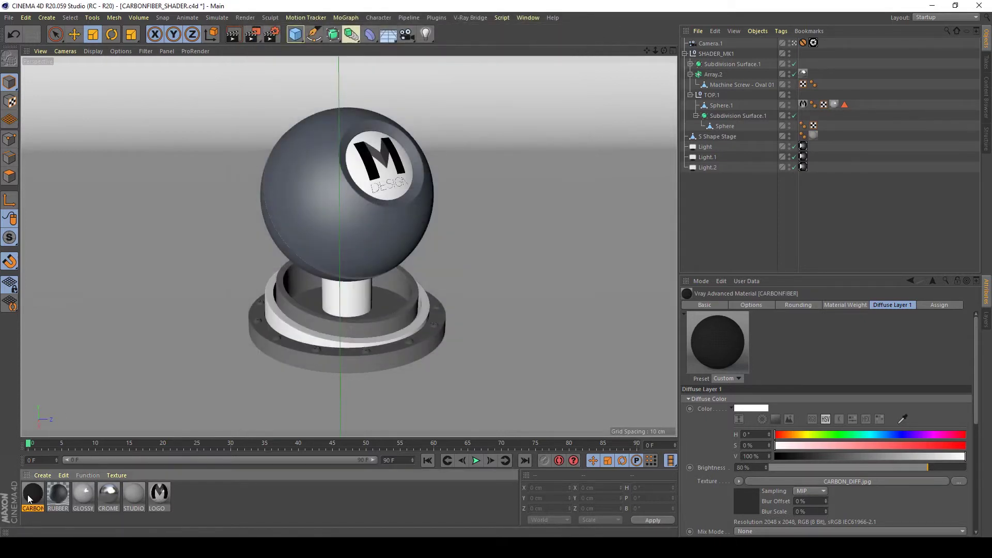
drag(27, 495, 303, 210)
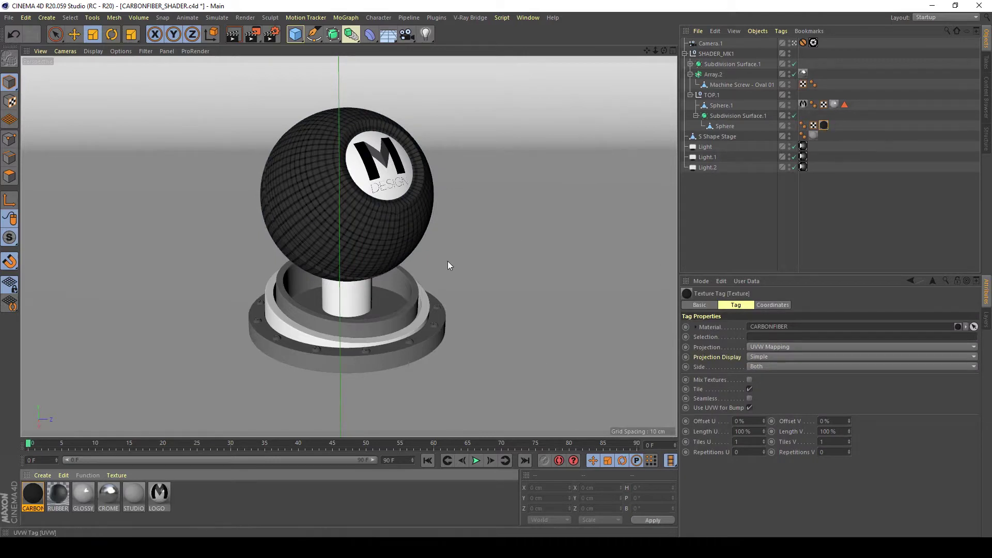
Step: Try Cubic projection on the sphere's CARBONFIBER texture tag with 10 tiles in both U and V
click(771, 348)
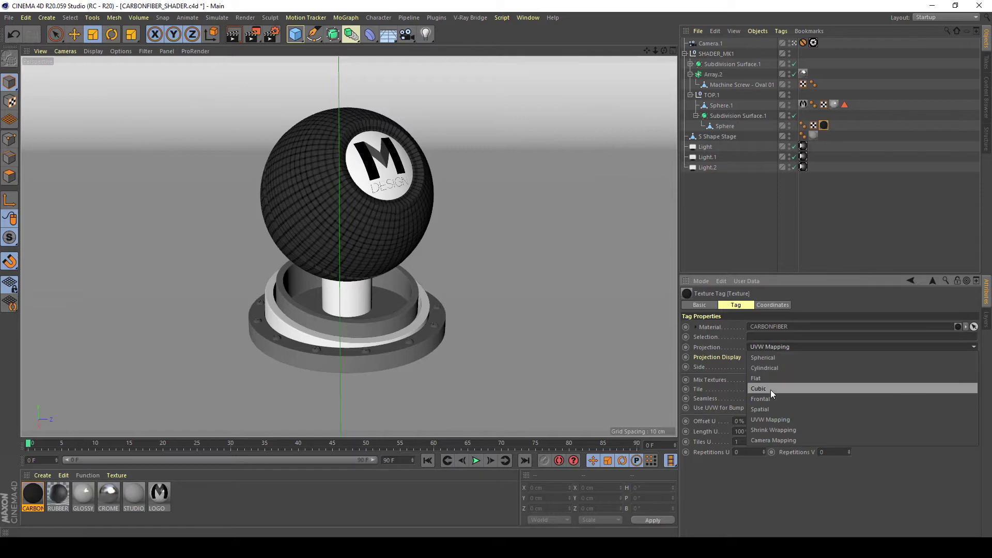
click(773, 389)
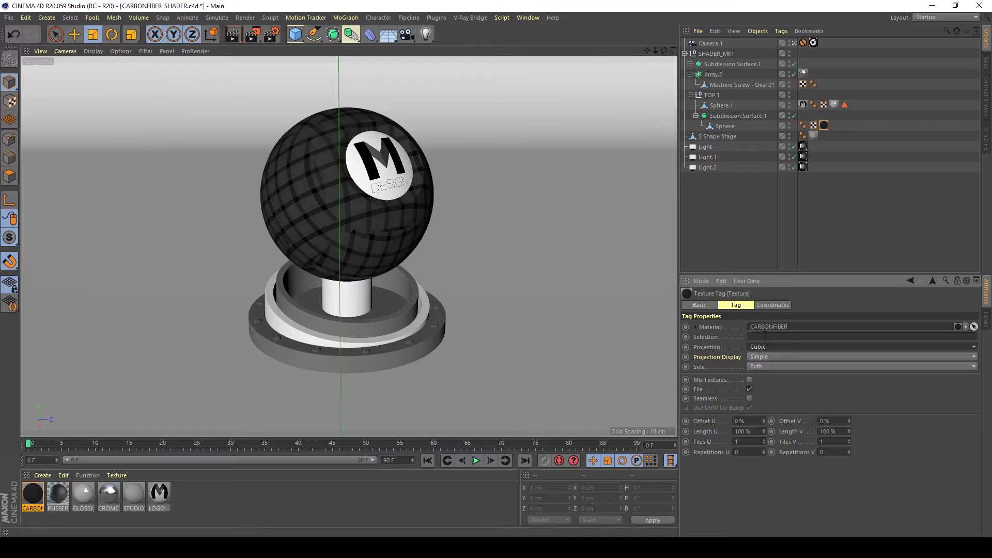
click(753, 442)
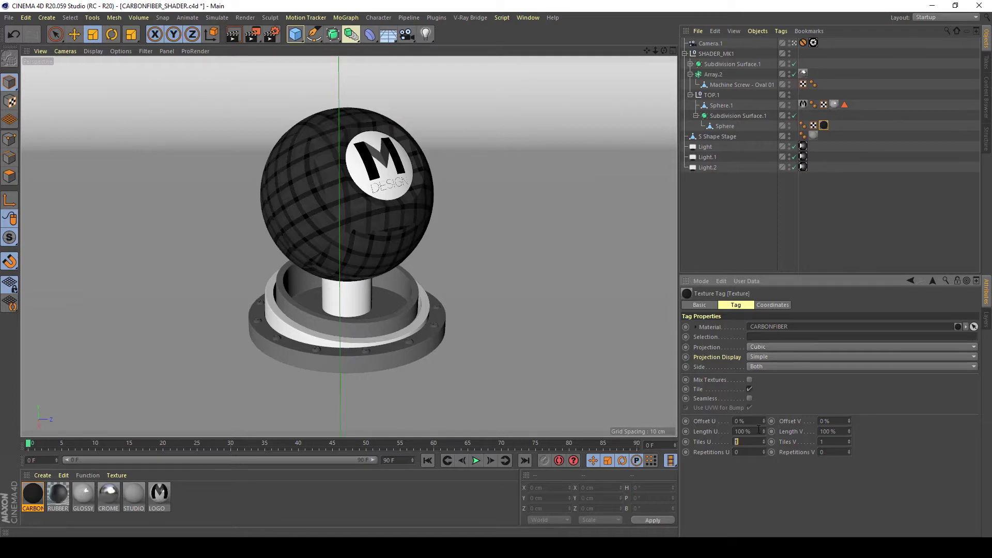
text(2)
key(Tab)
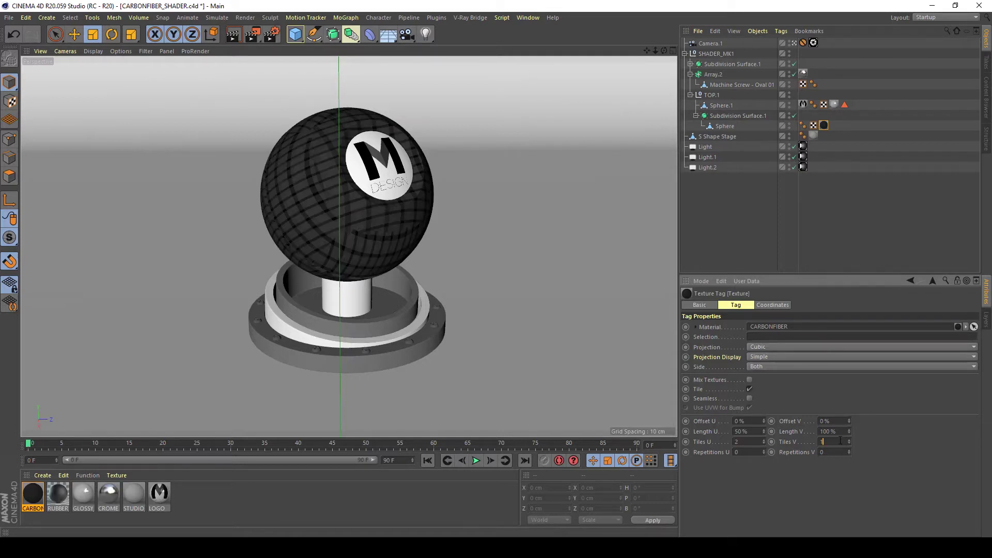
text(0)
key(Return)
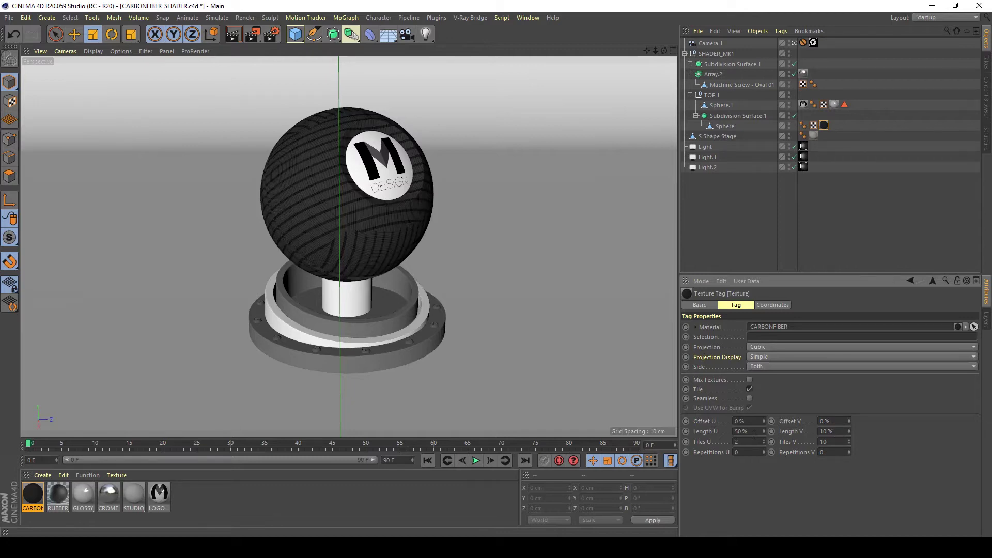
text(10)
key(Return)
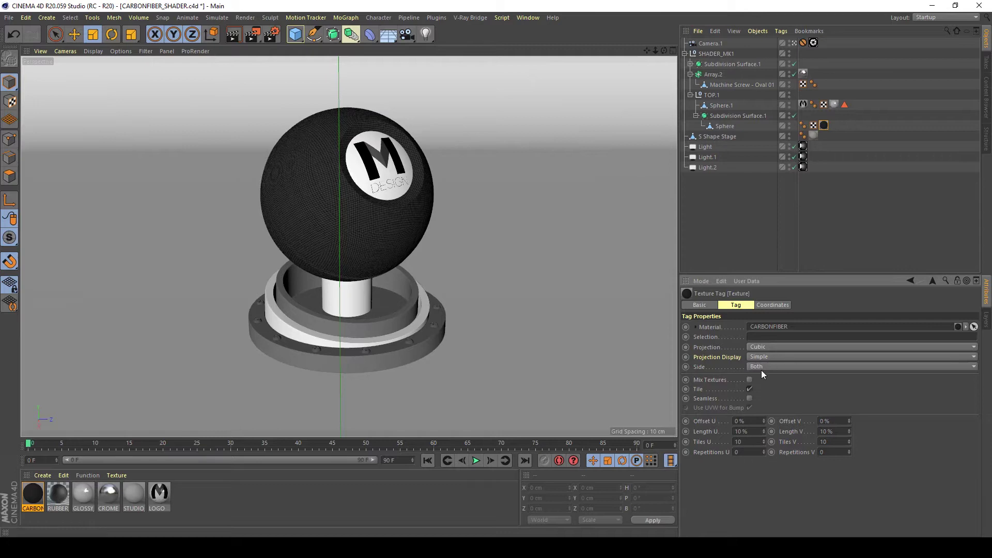
Step: Reset the texture tag's U and V tiles to 1
click(751, 438)
key(BackSpace)
click(840, 442)
key(BackSpace)
key(Return)
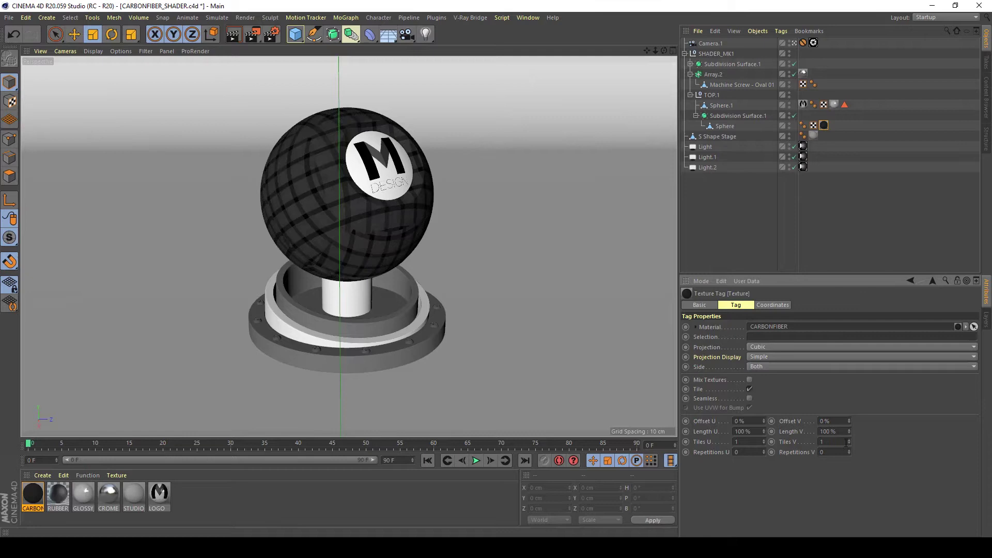
Step: Try Cylindrical projection on the texture tag and return it to UVW Mapping
click(759, 346)
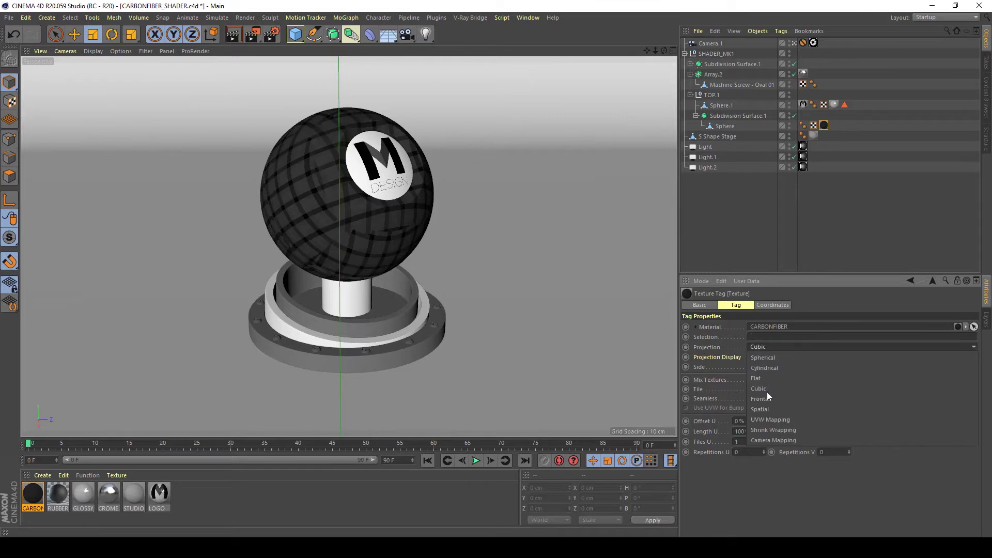
click(779, 366)
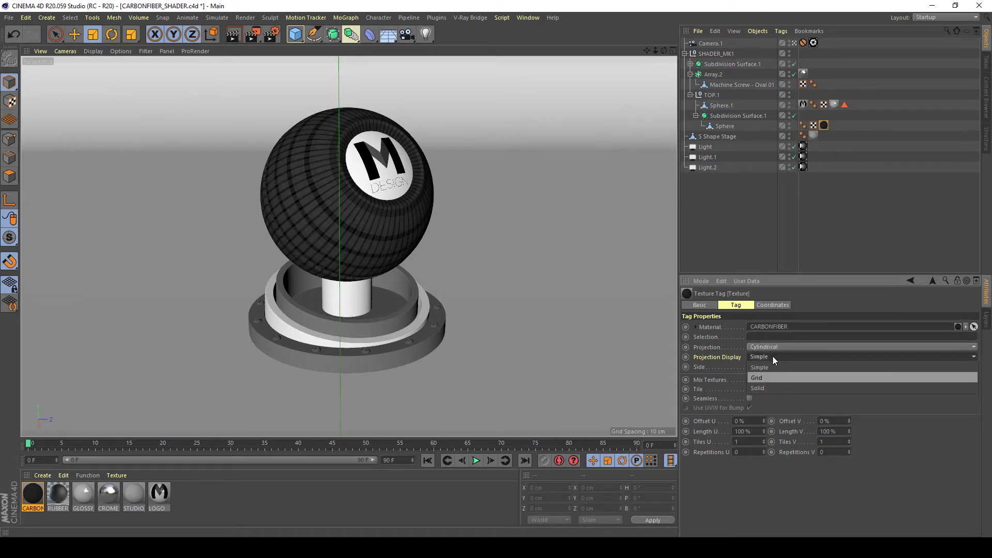
click(772, 345)
click(775, 420)
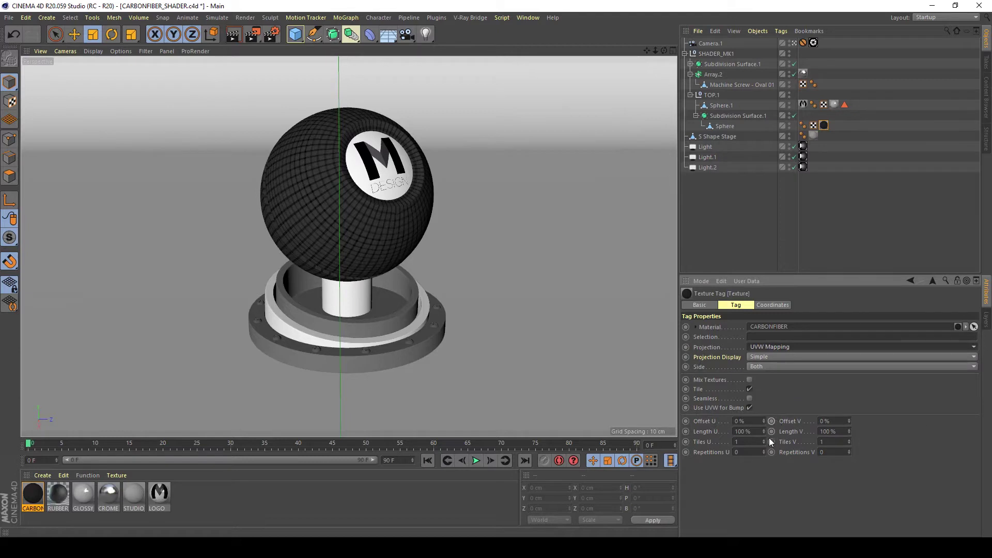
Step: Set both Tiles U and Tiles V of the CARBONFIBER texture tag to 2, leaving Seamless off
drag(849, 442, 849, 425)
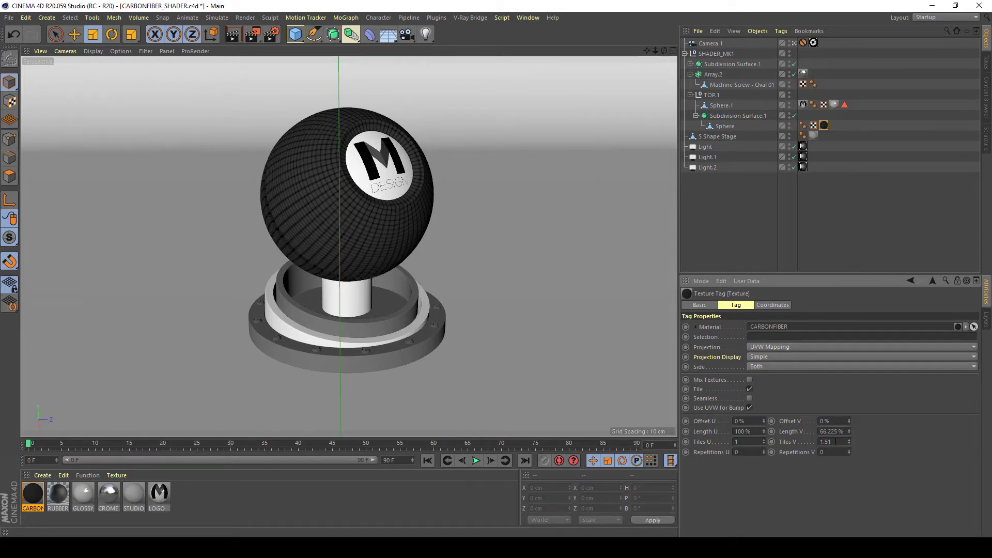
key(BackSpace)
key(BackSpace)
key(BackSpace)
text(2)
key(Return)
double_click(759, 441)
text(2)
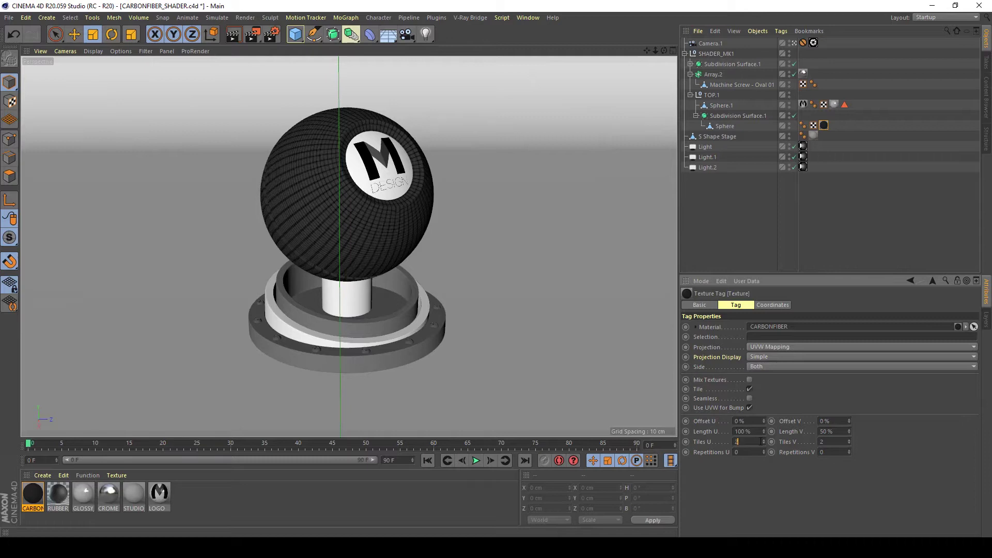
key(Return)
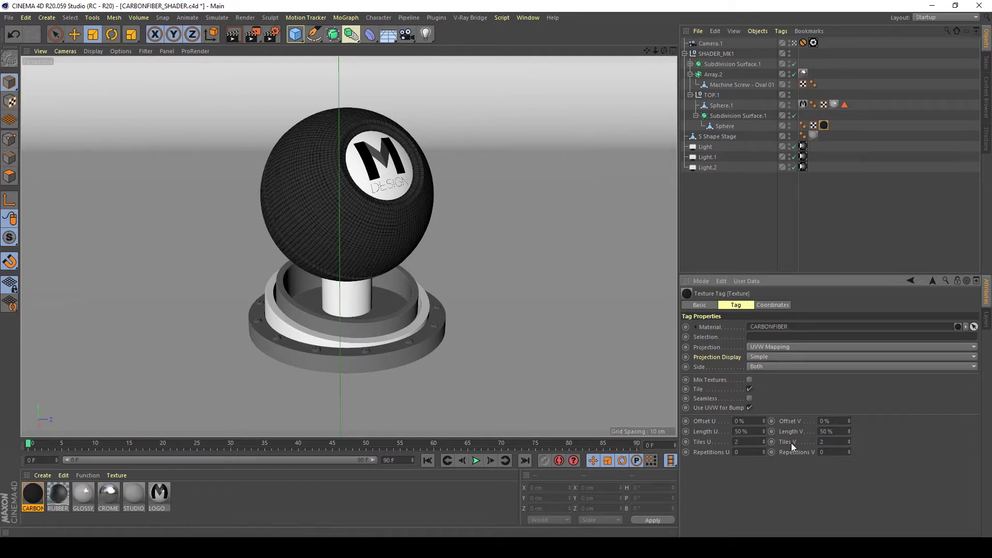
click(751, 398)
click(751, 398)
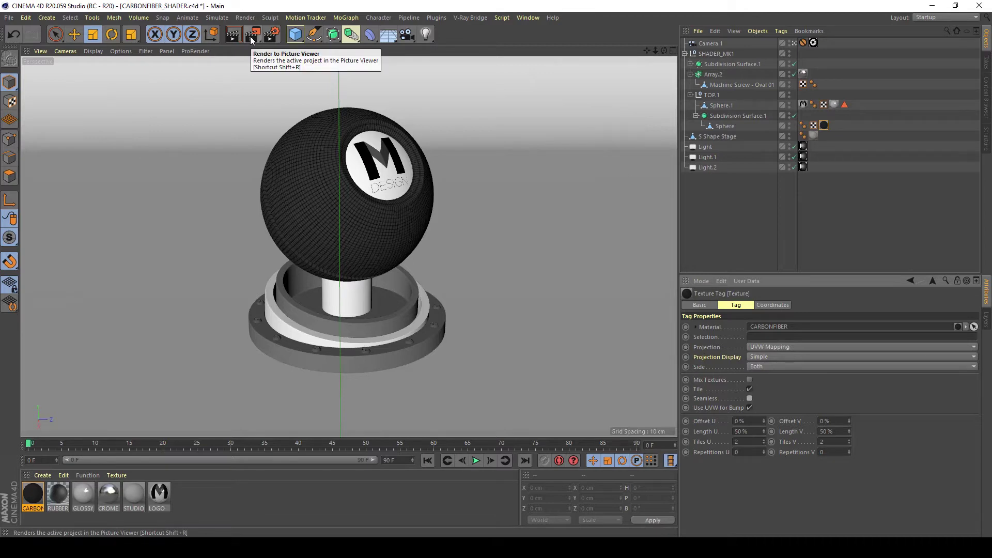
Step: Review the V-Ray Bridge antialiasing filter and bucket sampler options in the render settings
click(271, 34)
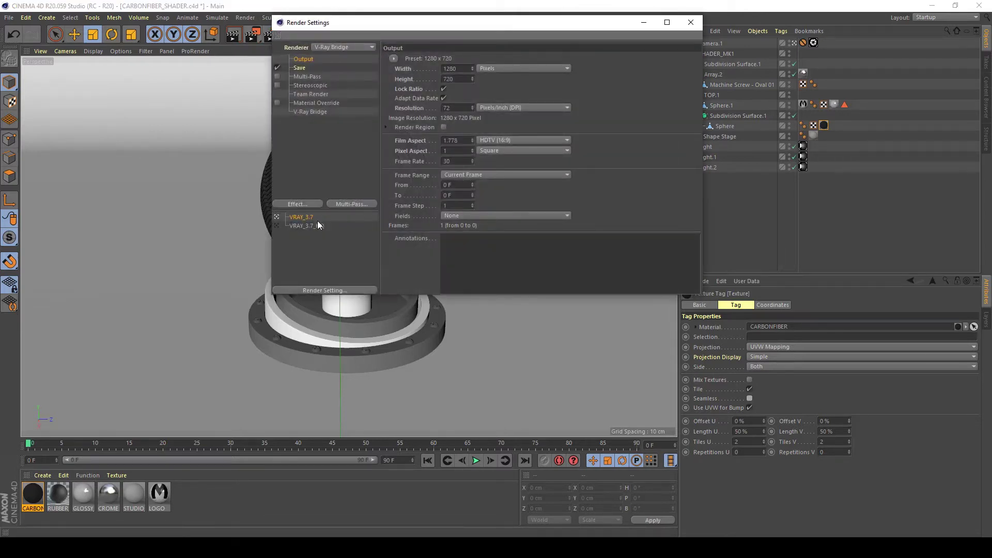
click(310, 111)
click(489, 58)
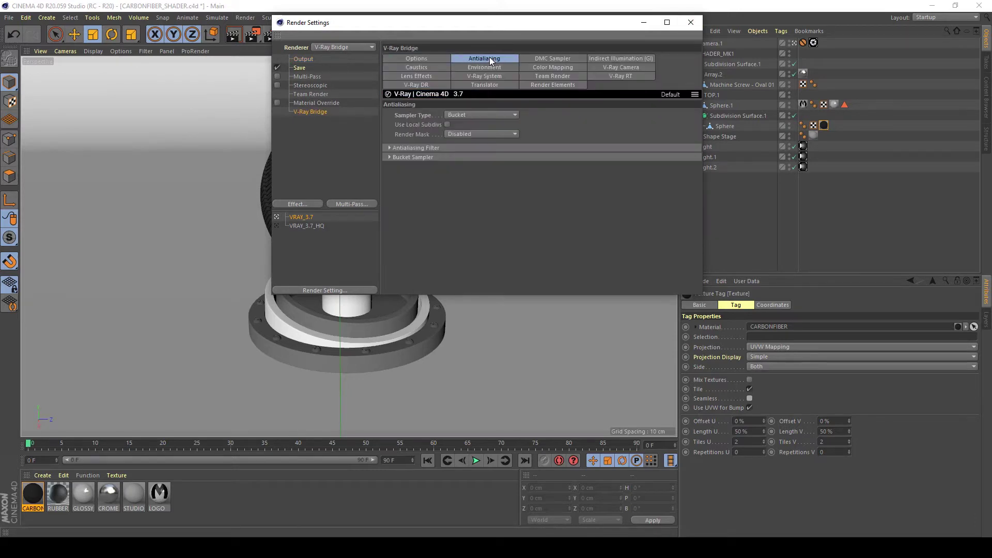
click(416, 147)
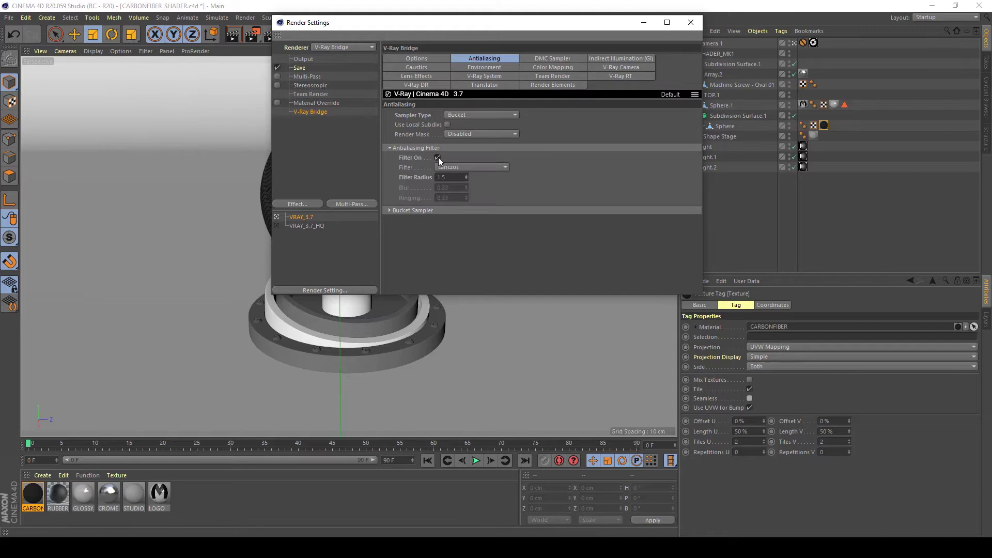
click(423, 211)
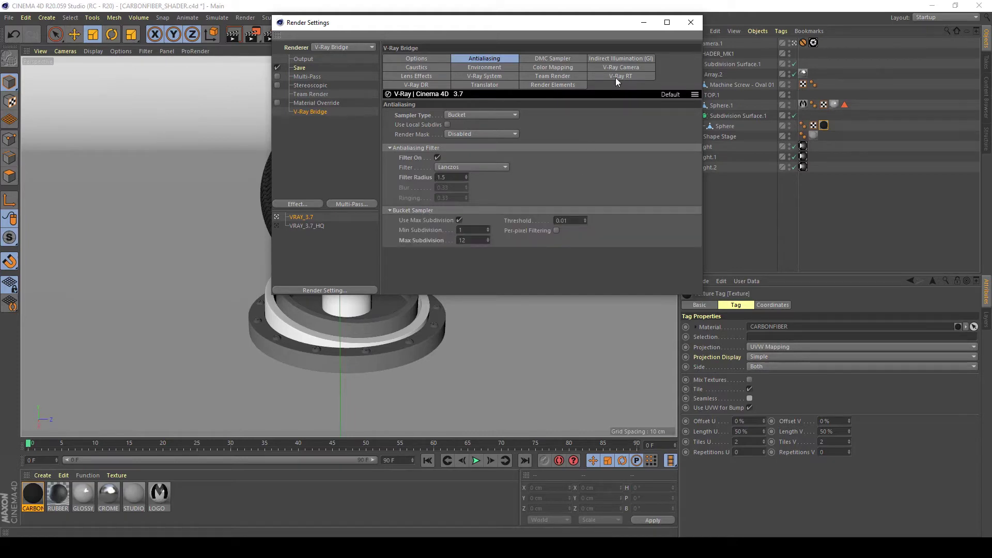
click(691, 22)
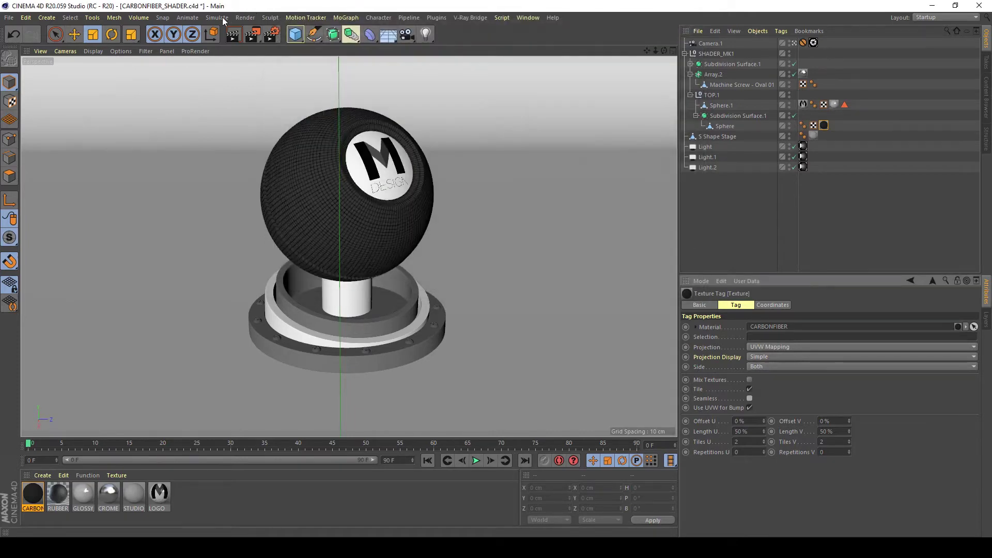
Step: Render the scene to the Picture Viewer and inspect the carbon texture on the sphere
click(256, 36)
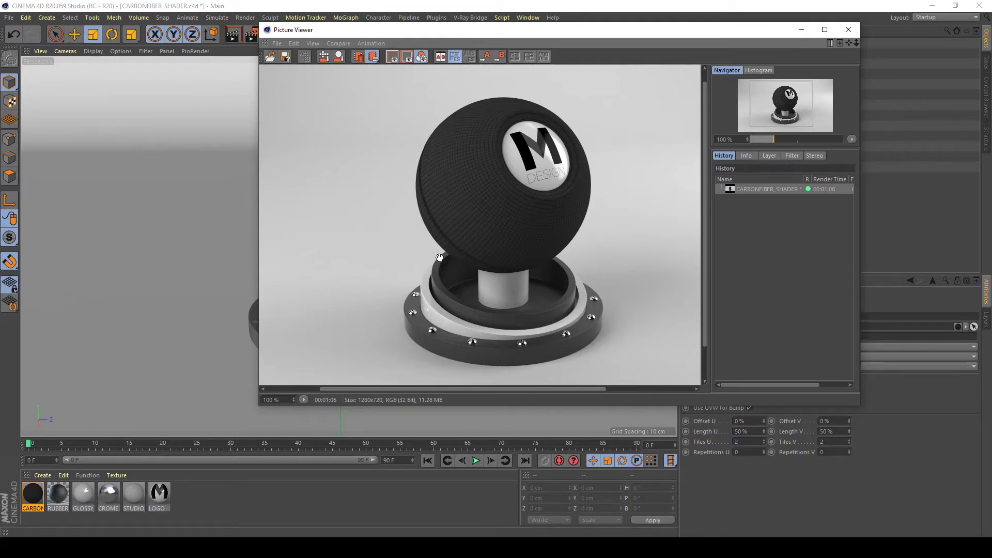
scroll(479, 195, down, 1)
scroll(480, 196, up, 1)
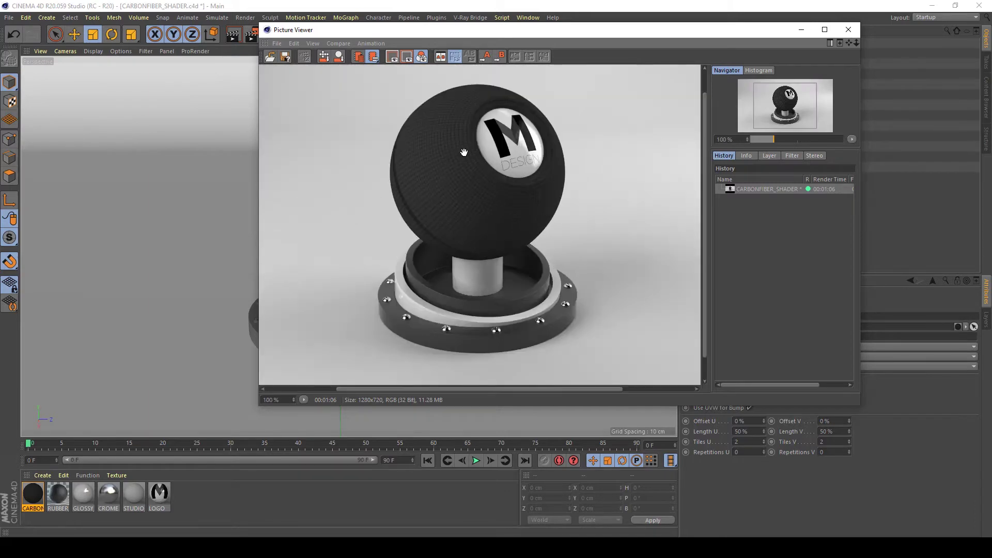
Step: Examine the carbon weave on the rendered sphere up close and at full size, and close the Picture Viewer
scroll(464, 152, up, 3)
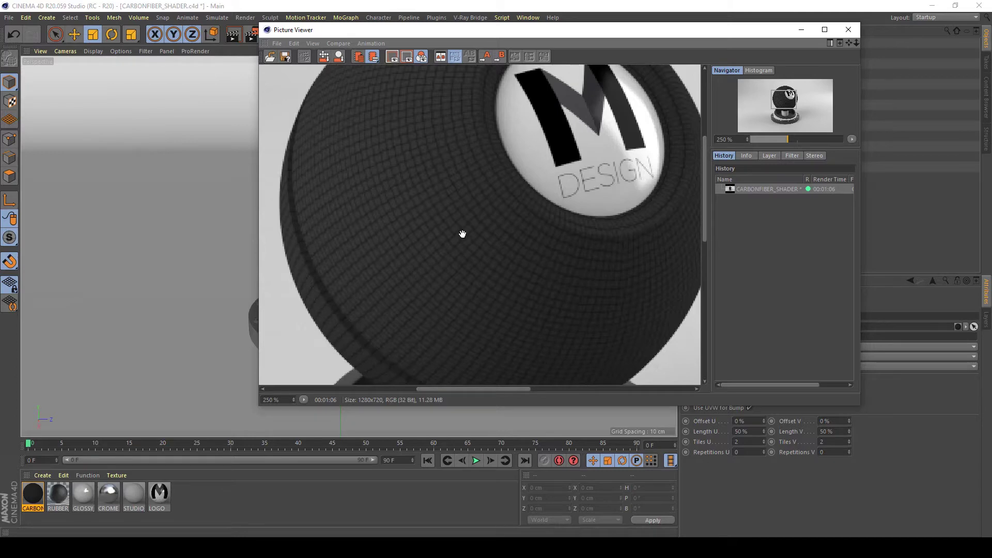
scroll(463, 235, down, 3)
drag(488, 264, 490, 246)
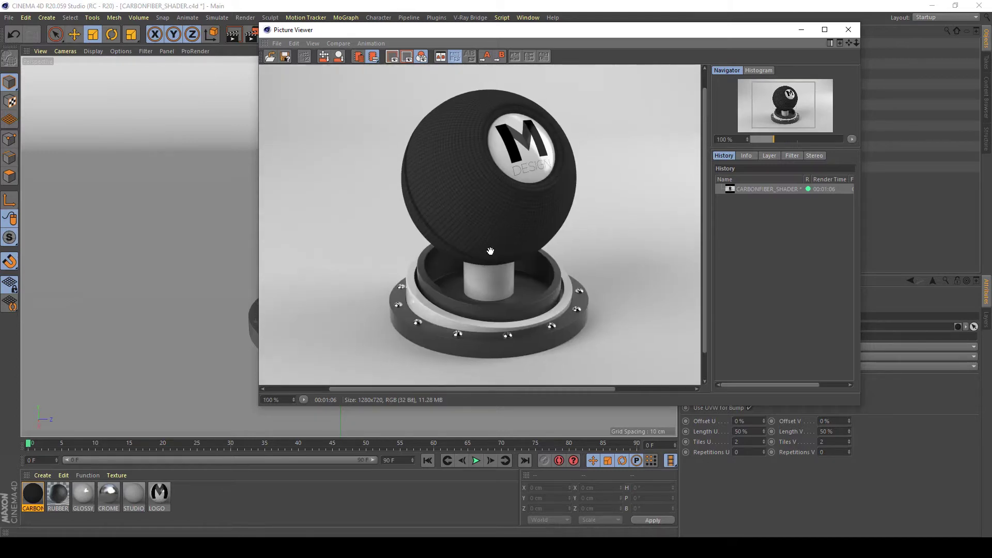
drag(491, 252, 492, 251)
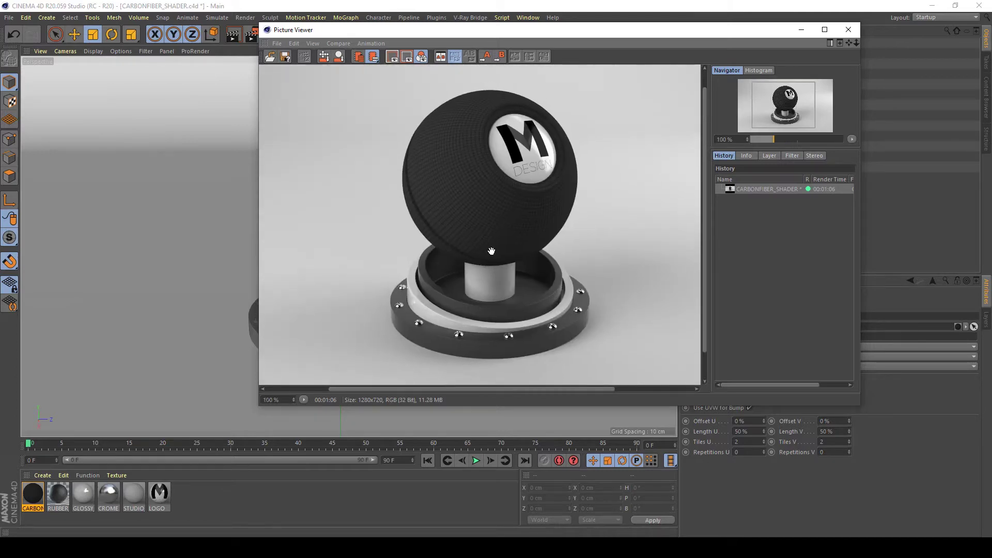
click(844, 32)
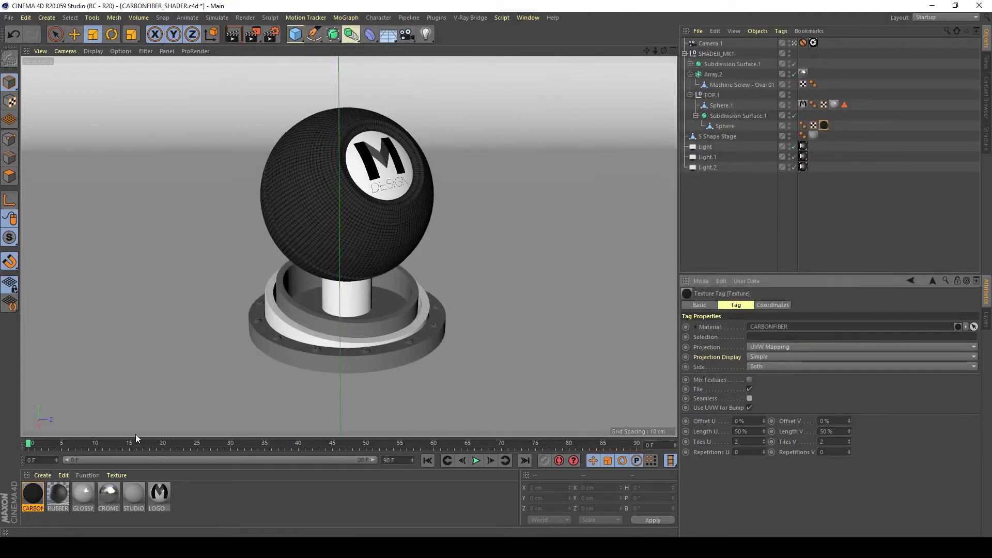
Step: Enable Specular Layer 1 on the CARBONFIBER material and load CARBON_SPEC from the tex folder as its Specular Color texture
double_click(27, 495)
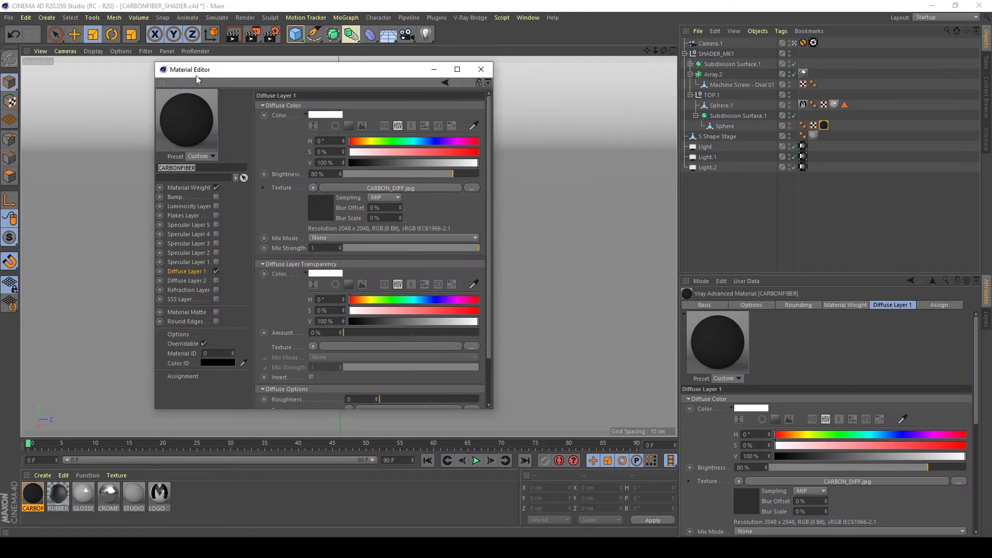
drag(215, 75, 464, 75)
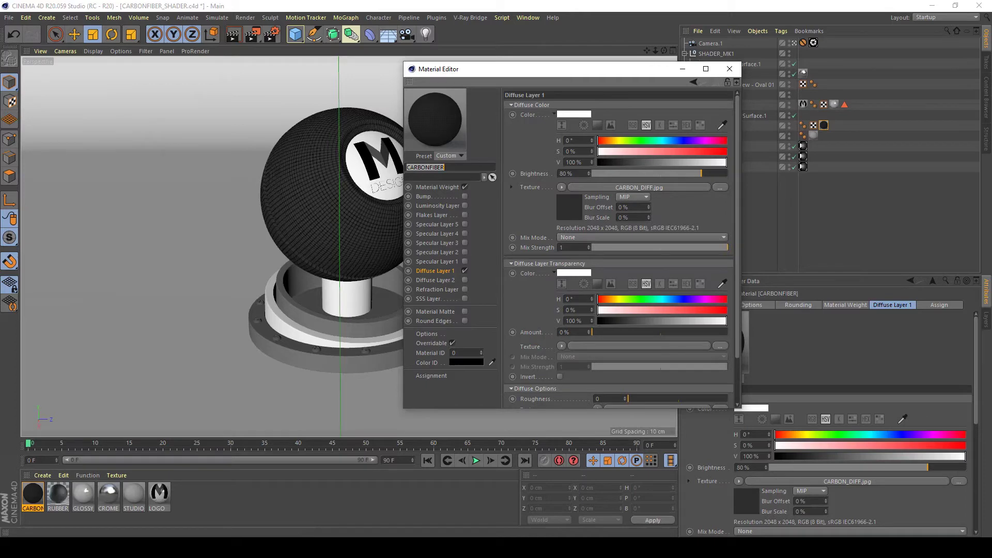
mouse_move(287, 548)
click(288, 526)
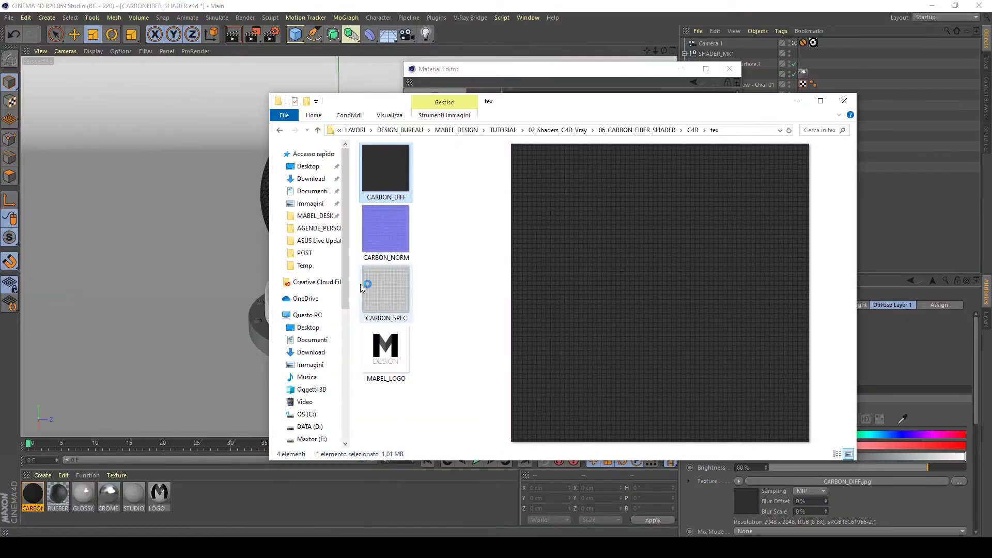
drag(538, 110, 808, 162)
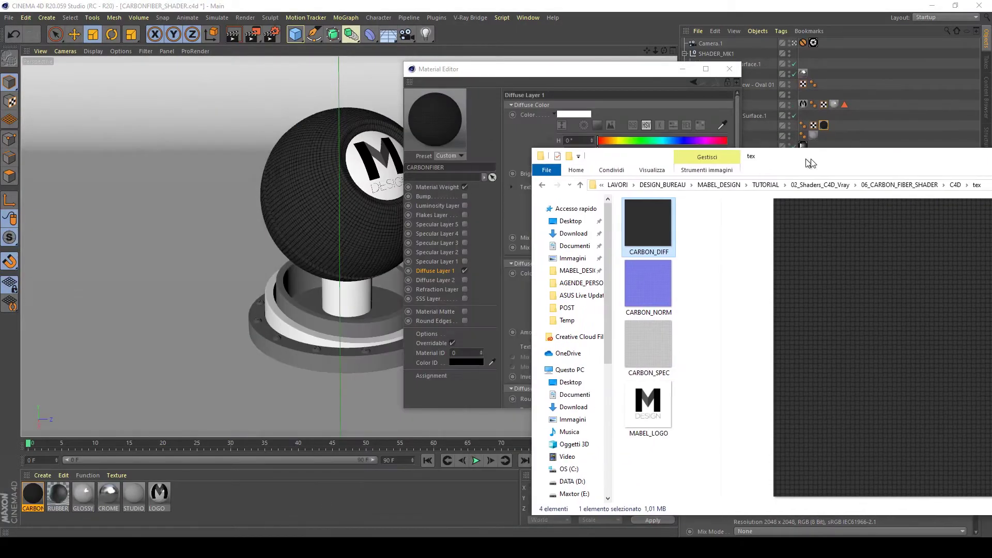
click(466, 262)
drag(491, 69, 353, 63)
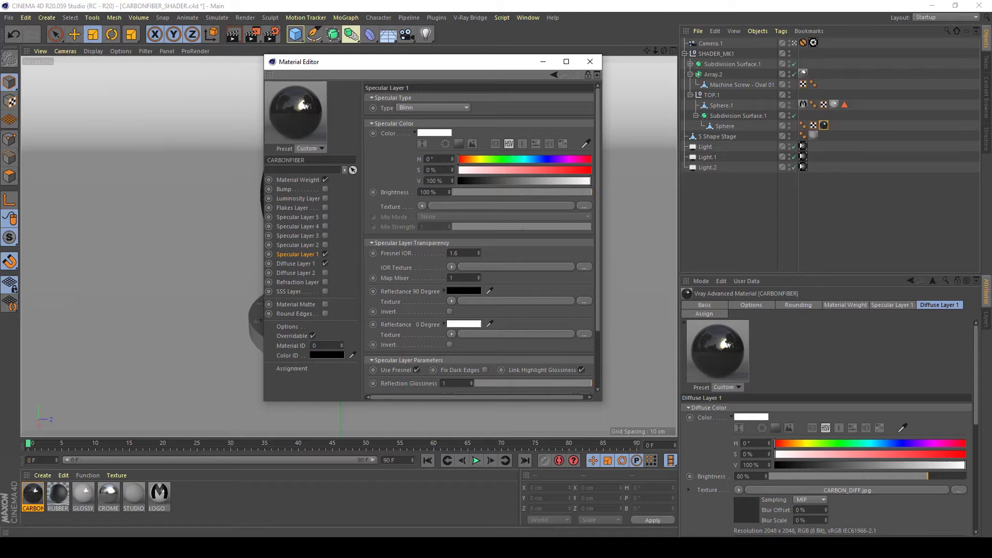
key(alt+Tab)
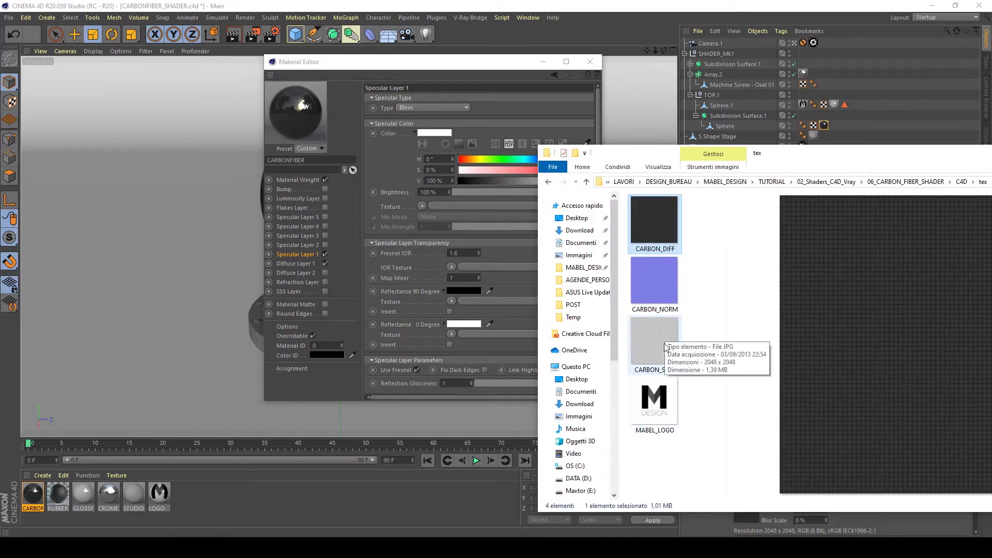
drag(666, 347, 458, 207)
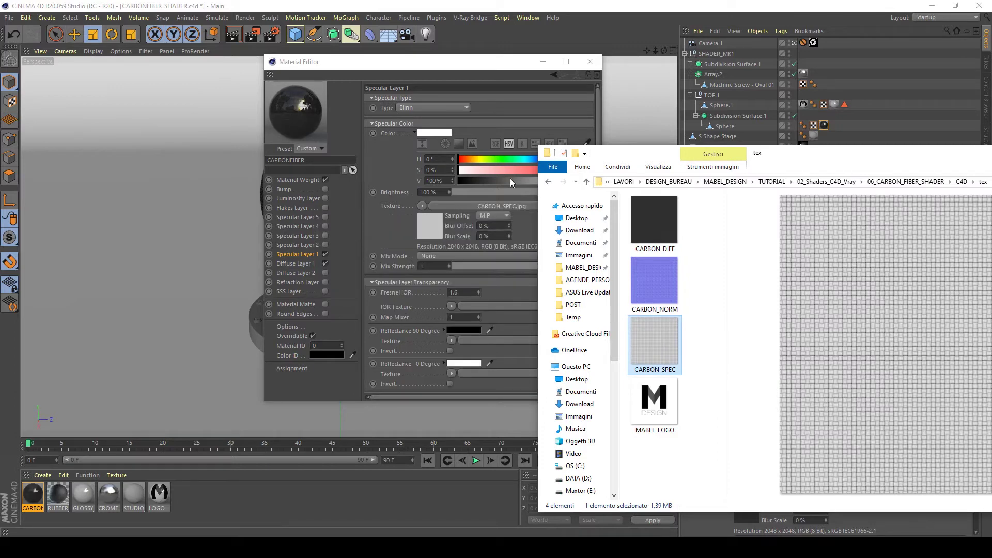
Step: Set the Fresnel IOR of Specular Layer 1 to 1.3 and Reflection Glossiness to 0.8, and close the Material Editor
click(509, 67)
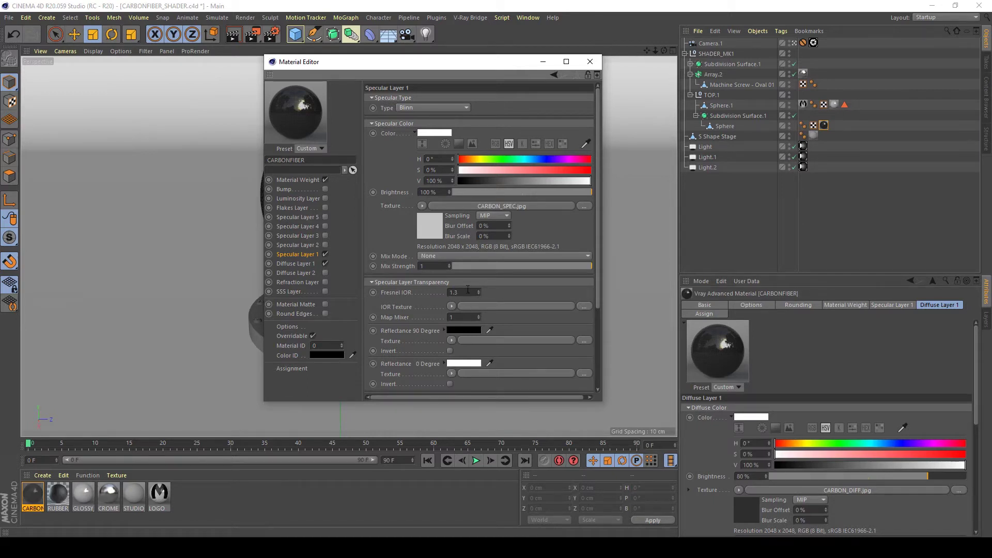
drag(598, 199, 597, 294)
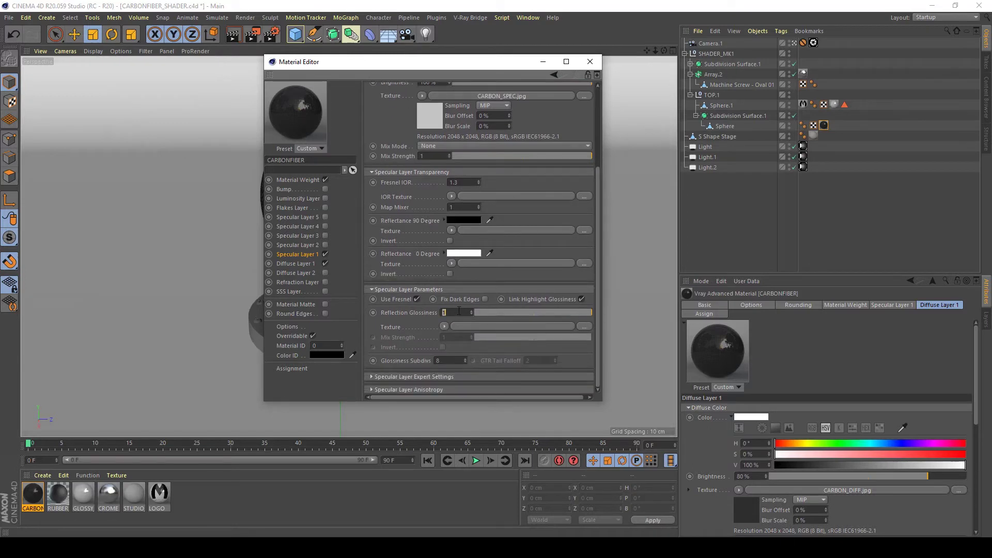
key(Return)
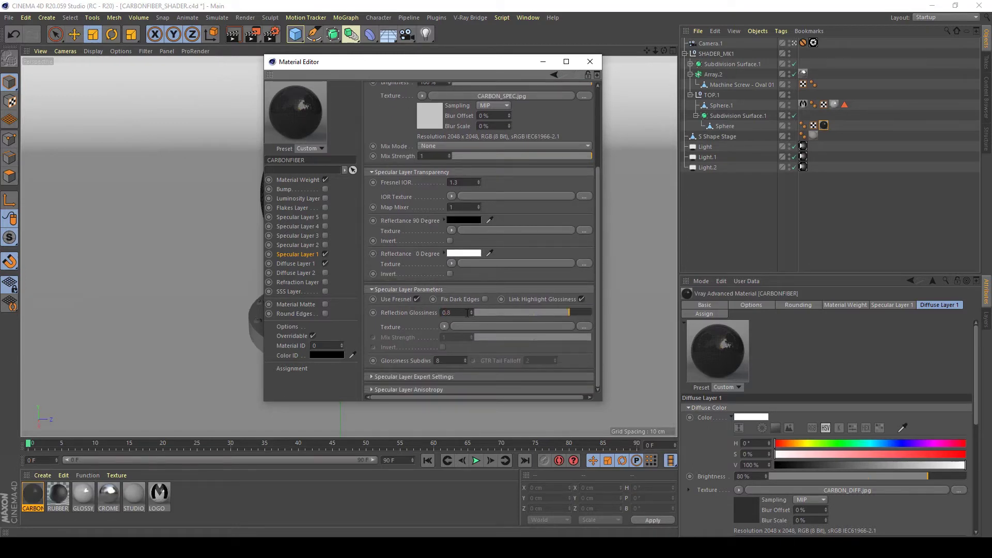
click(591, 61)
Step: Render the scene to the Picture Viewer and inspect the reflections on the carbon sphere
click(252, 33)
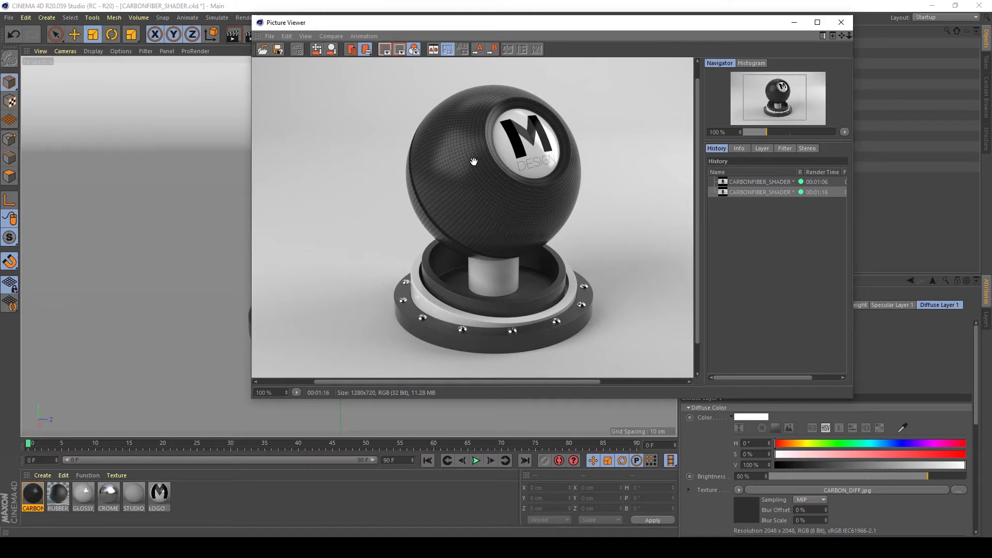
scroll(468, 163, down, 1)
scroll(465, 166, up, 1)
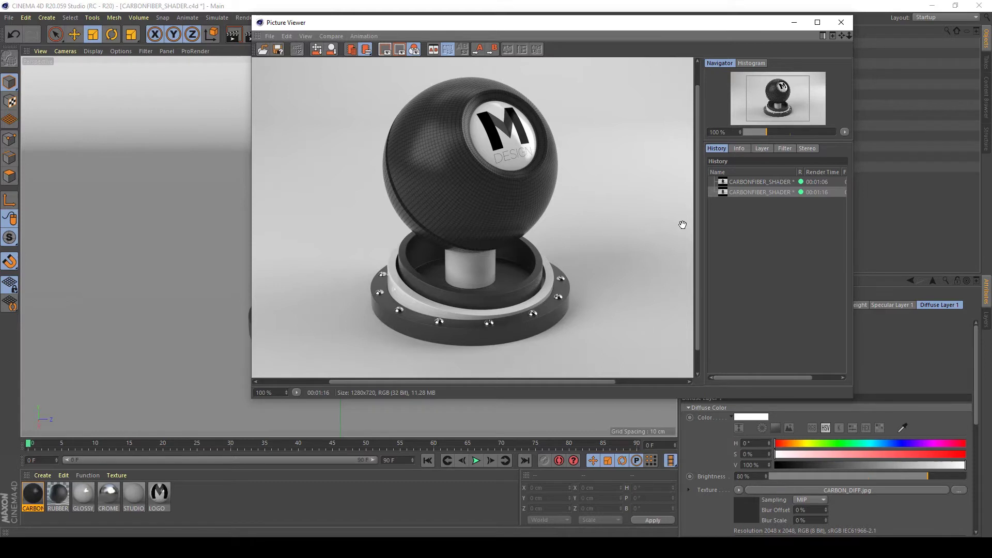
Step: Compare the renders without and with the specular layer by alternating between them in the render history
click(750, 185)
click(749, 193)
click(750, 182)
click(751, 194)
click(753, 182)
click(752, 193)
click(754, 181)
click(753, 192)
Step: Enable Bump on the CARBONFIBER material and load CARBON_NORM from the tex folder as its texture
double_click(39, 497)
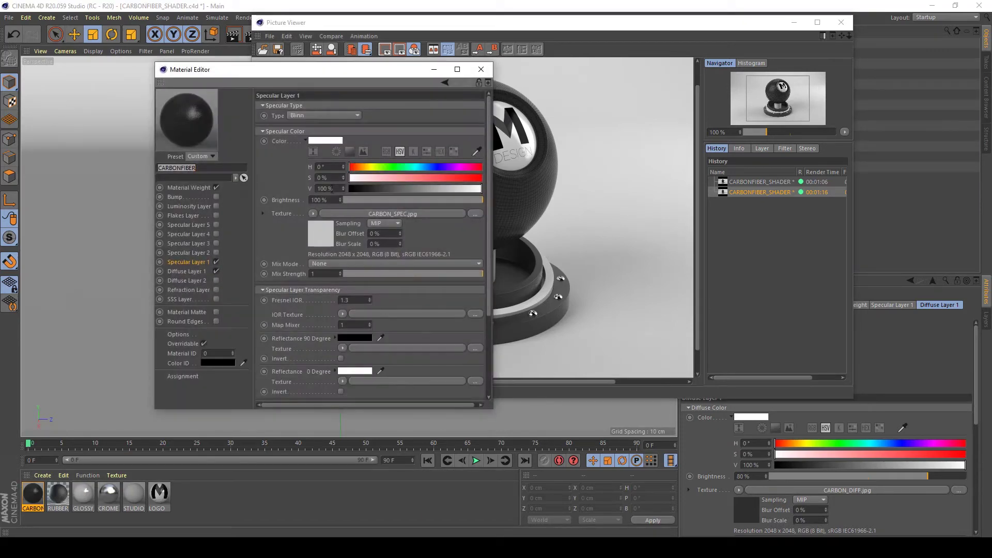
click(174, 197)
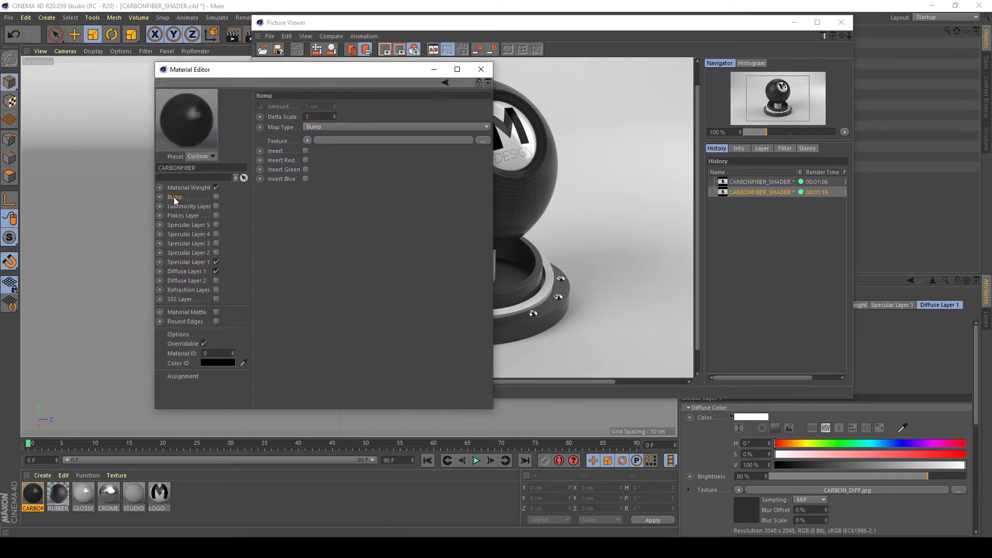
click(216, 197)
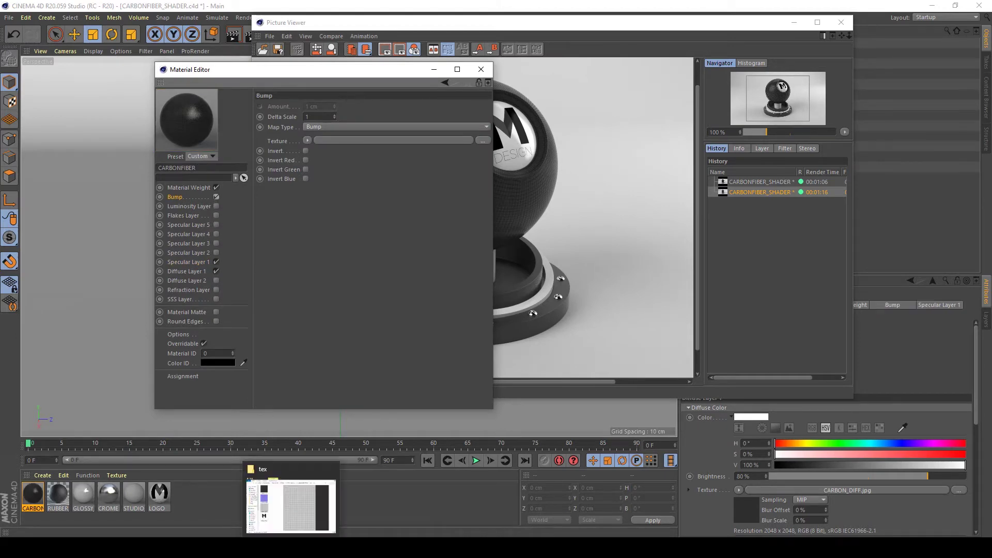
click(305, 510)
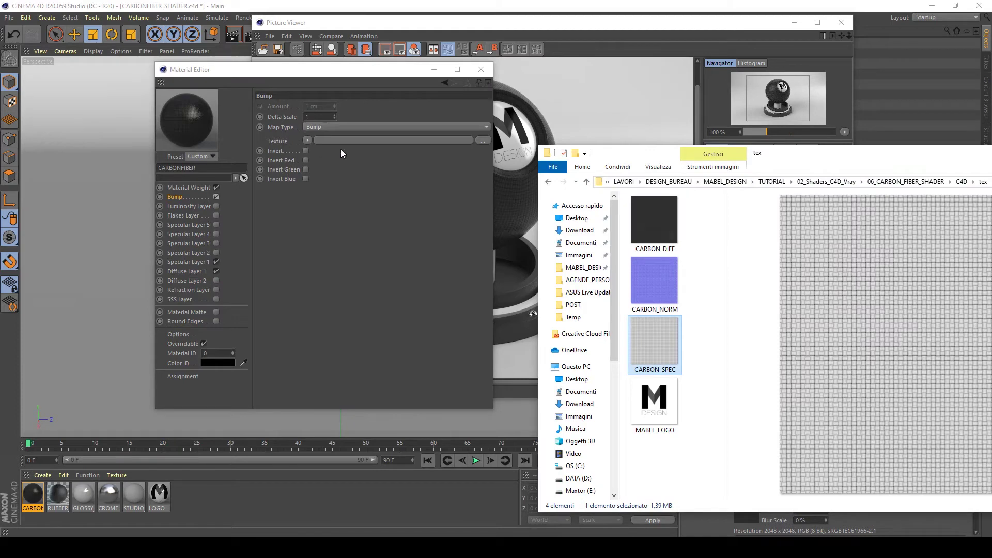
click(655, 276)
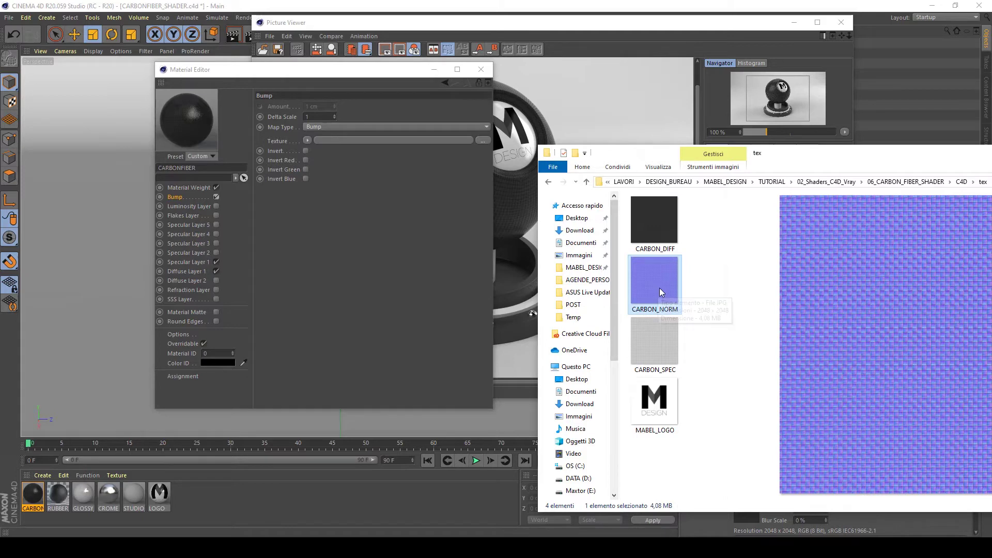
drag(660, 287, 443, 184)
drag(346, 138, 345, 138)
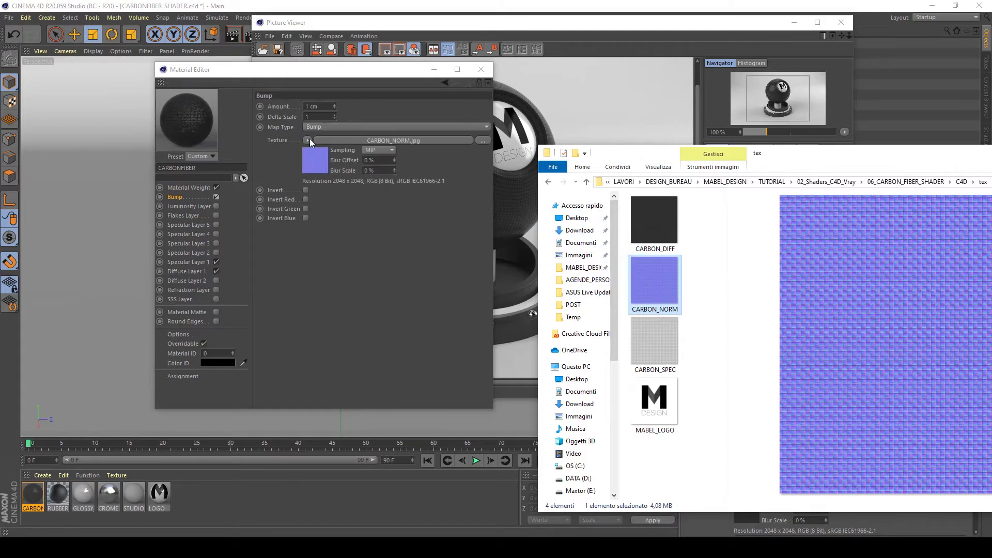
click(309, 73)
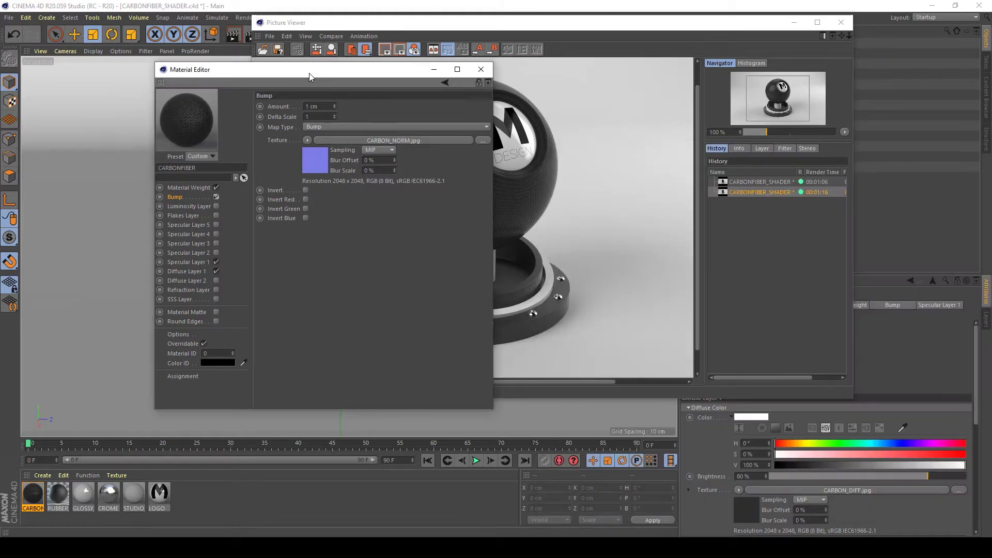
Step: Set the bump Map Type to Normal map in tangent space with an Amount of 1 cm and close the Material Editor
click(335, 127)
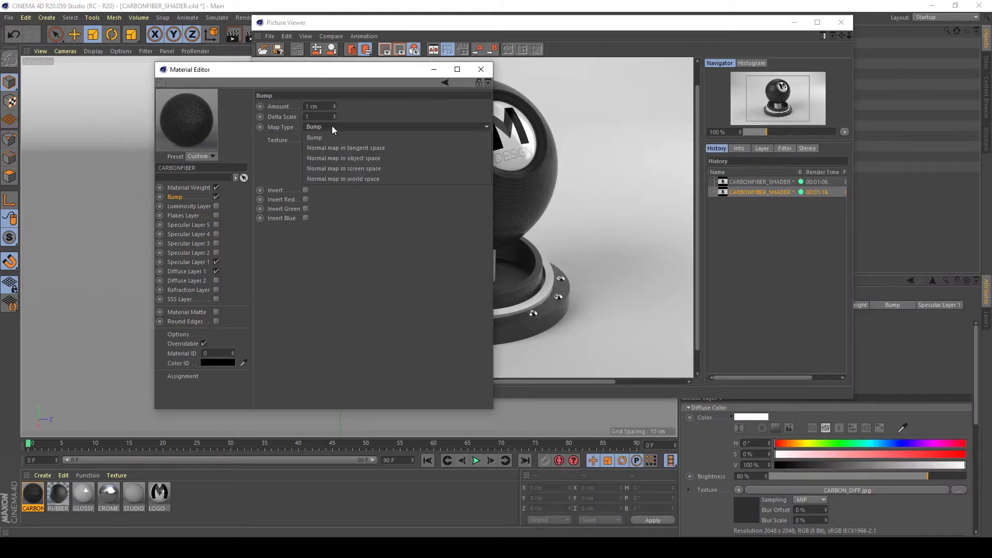
click(312, 148)
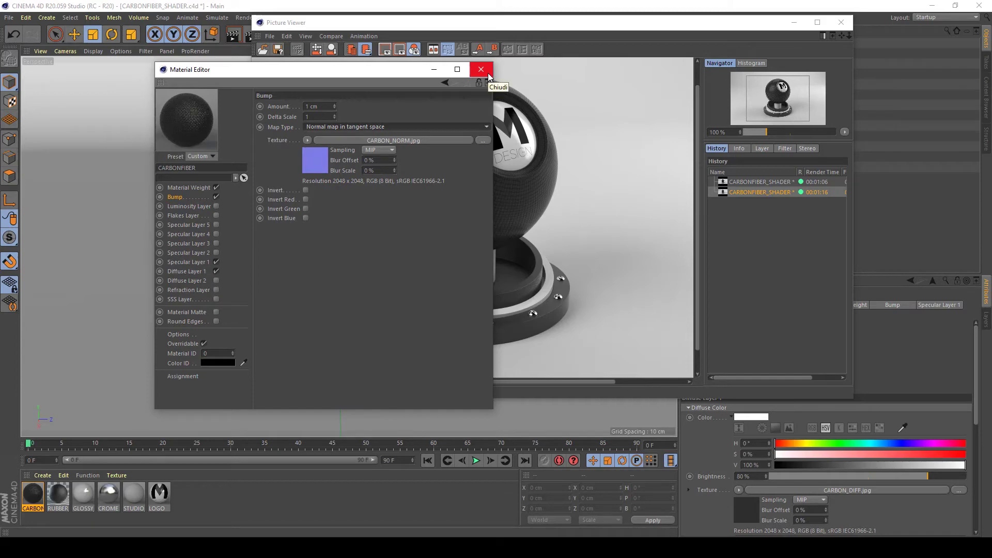
click(324, 107)
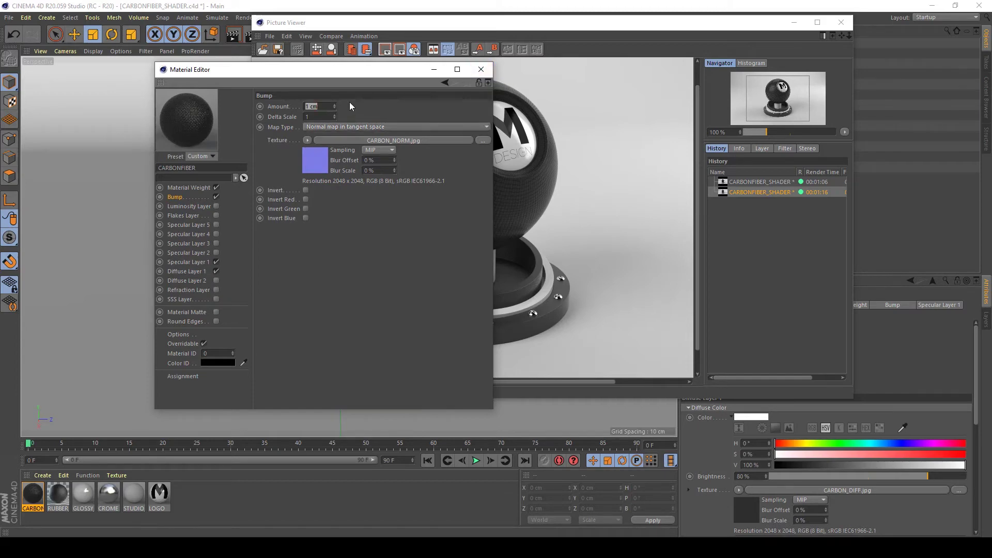
key(Return)
click(481, 69)
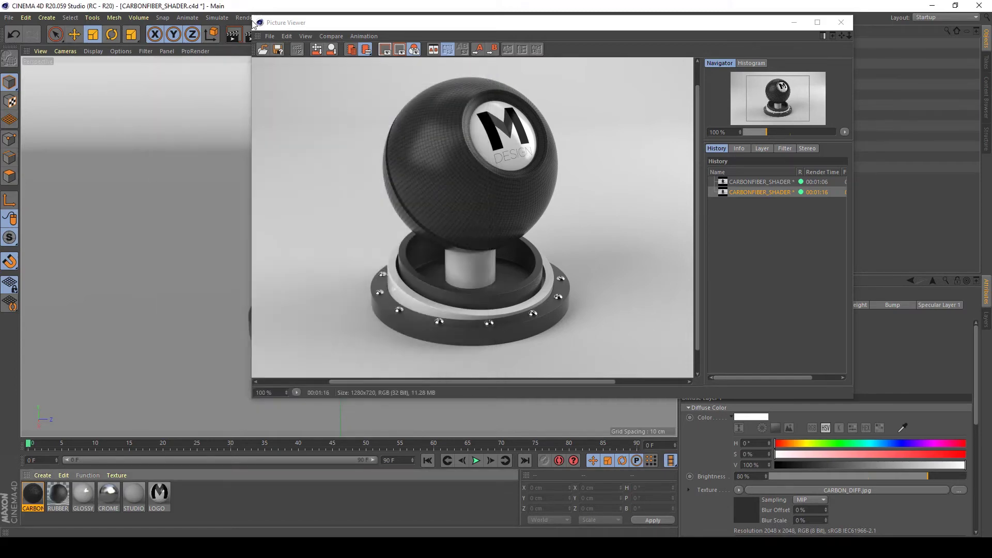
Step: Render the scene with the normal map to the Picture Viewer and compare it repeatedly with the preceding specular-only render
click(249, 38)
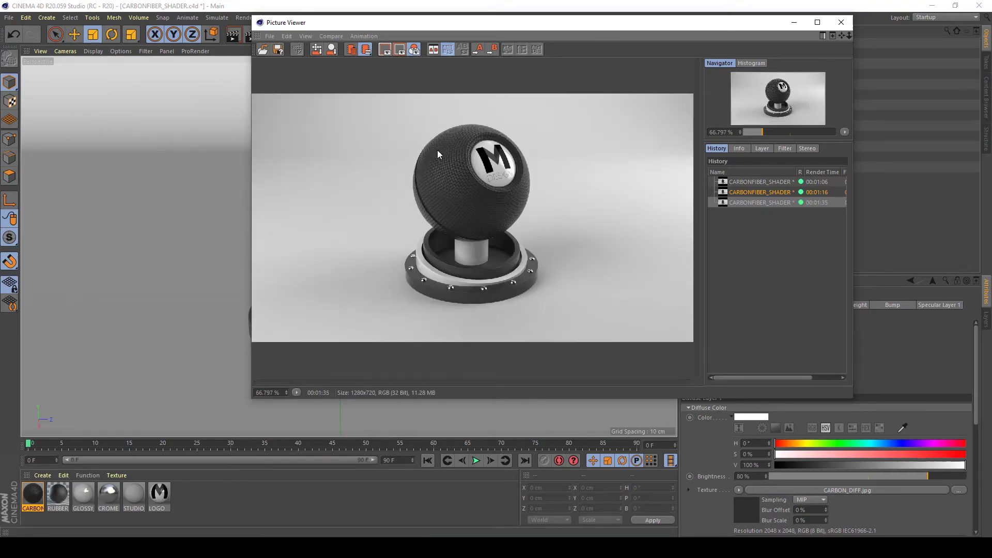
click(737, 192)
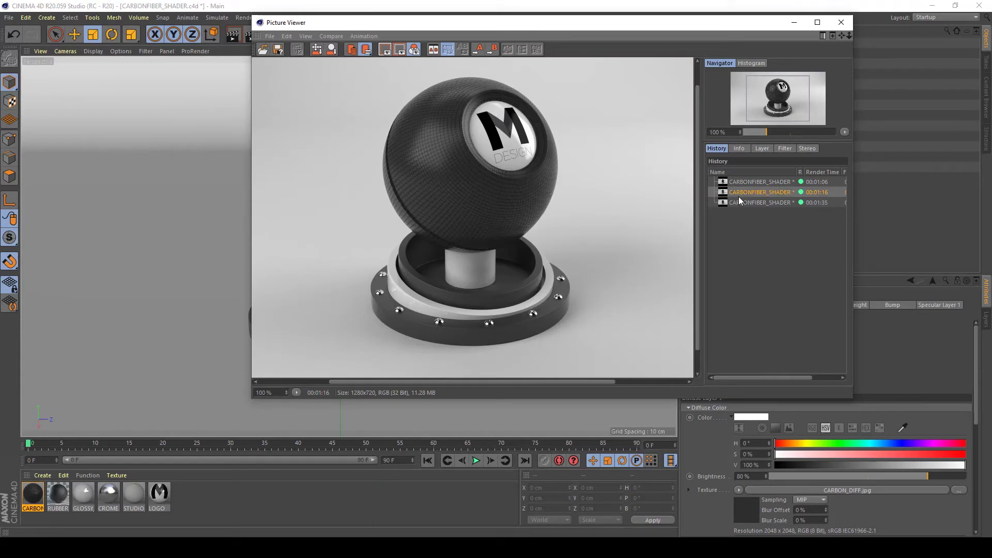
click(743, 203)
click(742, 194)
click(743, 205)
click(739, 195)
click(740, 201)
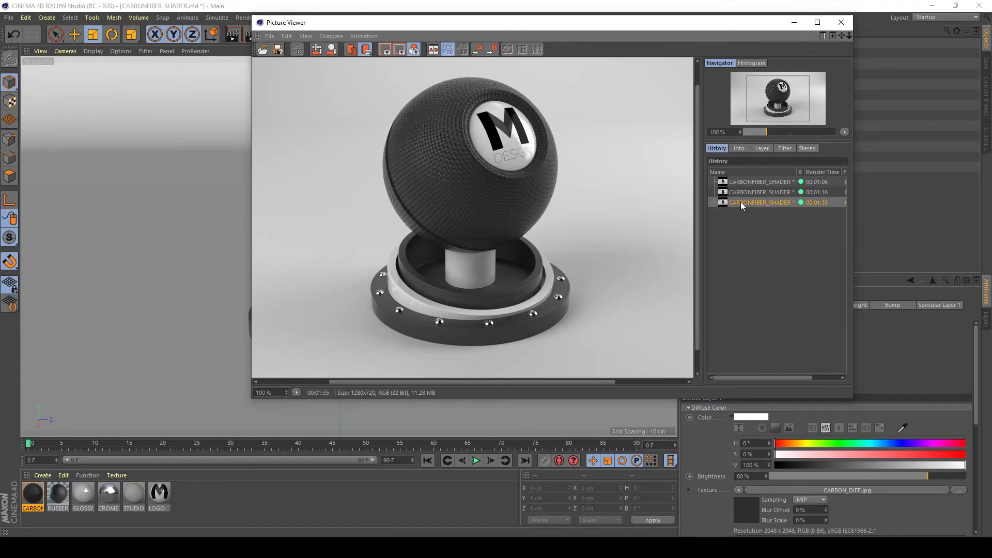
click(744, 195)
click(746, 203)
click(745, 194)
click(745, 202)
click(756, 193)
click(755, 200)
Step: Set the bump Amount of the CARBONFIBER material to -1 cm and render the scene to the Picture Viewer
click(28, 494)
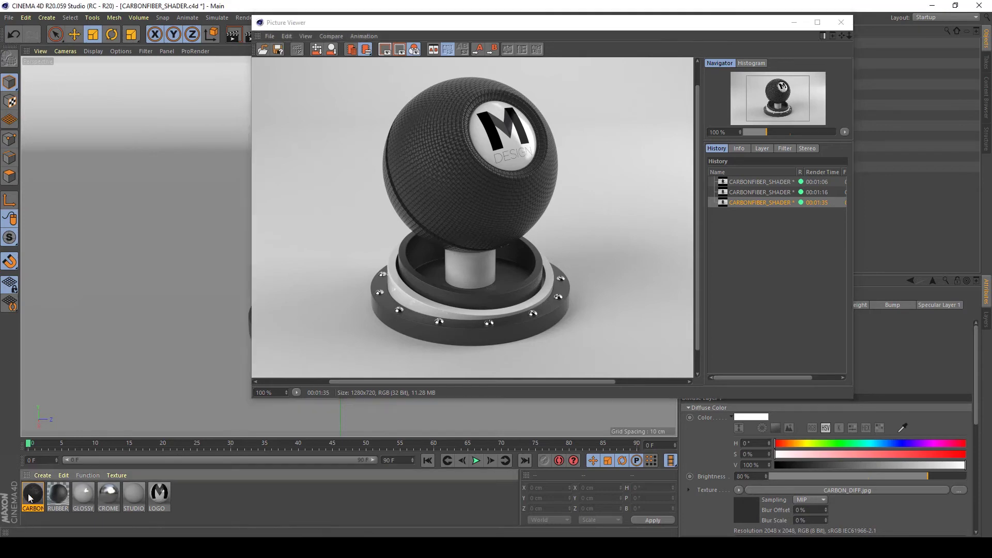
double_click(28, 495)
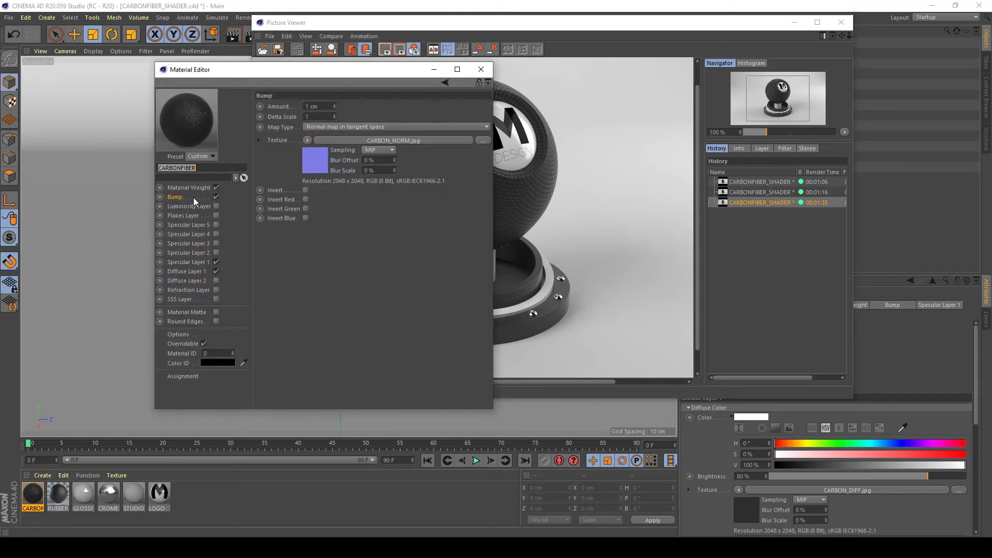
click(307, 107)
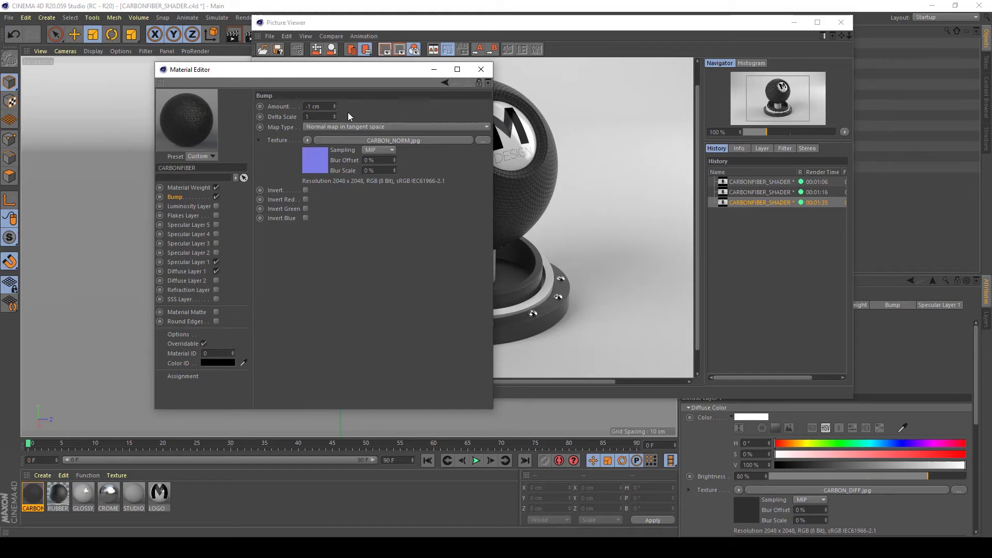
click(482, 69)
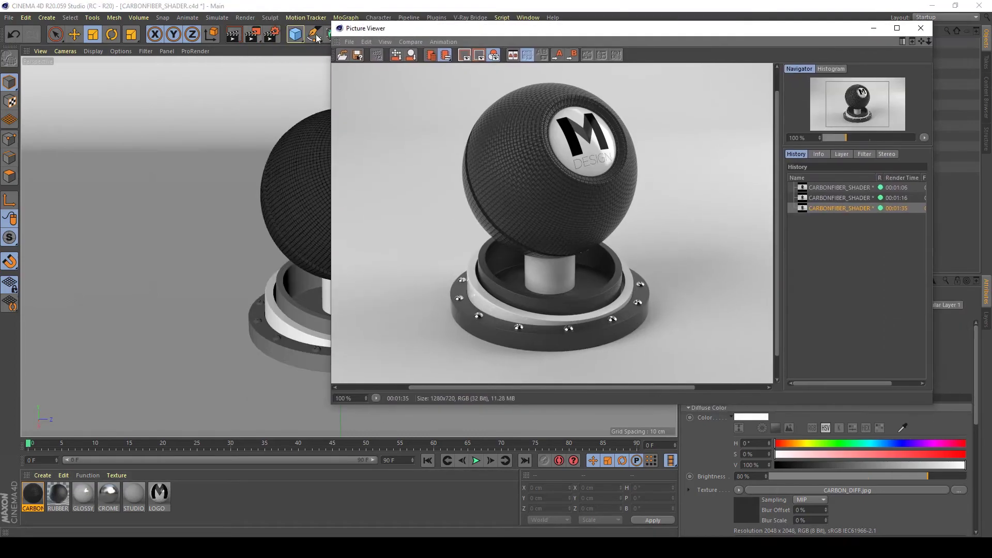
click(254, 35)
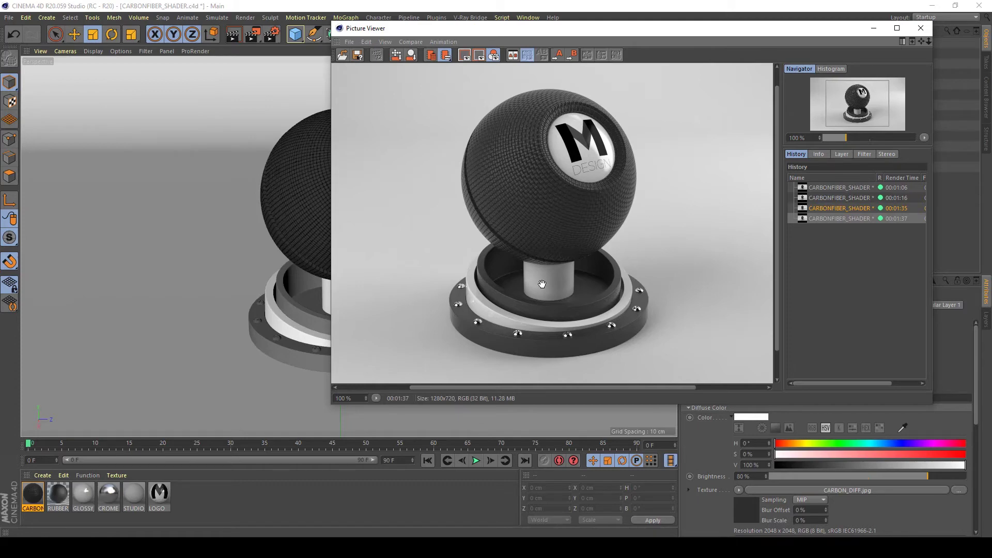
Step: Compare the -1 cm bump render repeatedly with the preceding 1 cm render in the Picture Viewer history
key(Up)
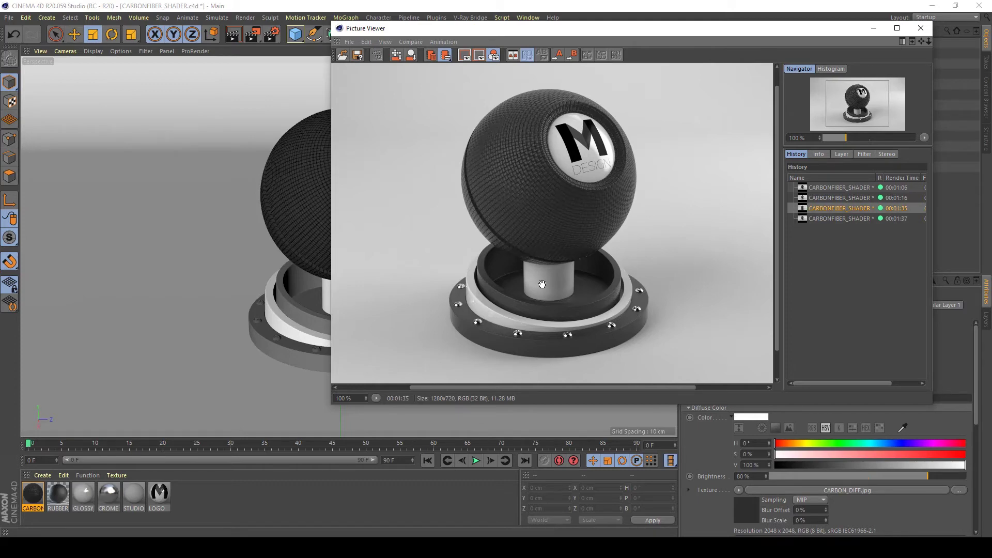
key(Down)
key(Up)
key(Down)
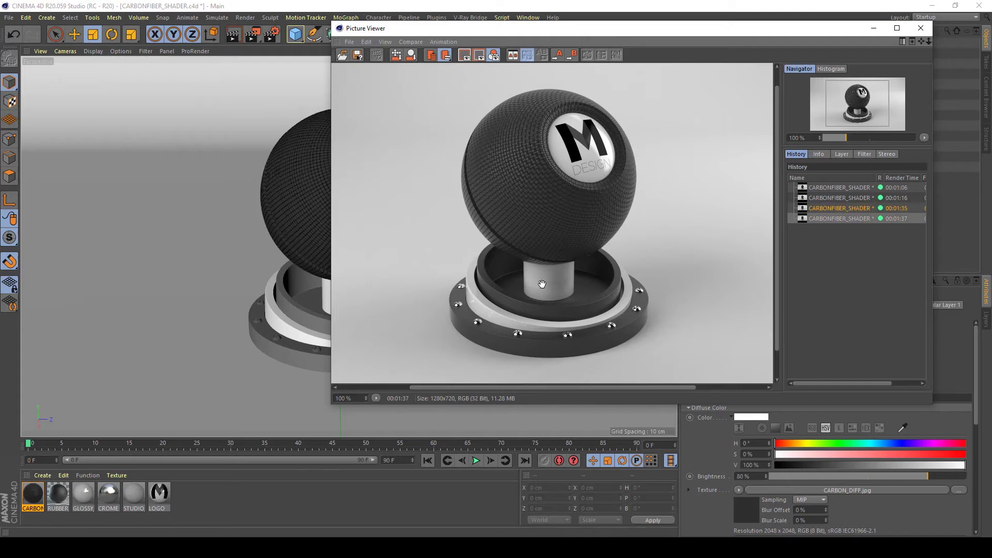
key(Up)
key(Down)
Step: Enable Specular Layer 2 on the CARBONFIBER material and set its specular color Value to 50%
double_click(38, 500)
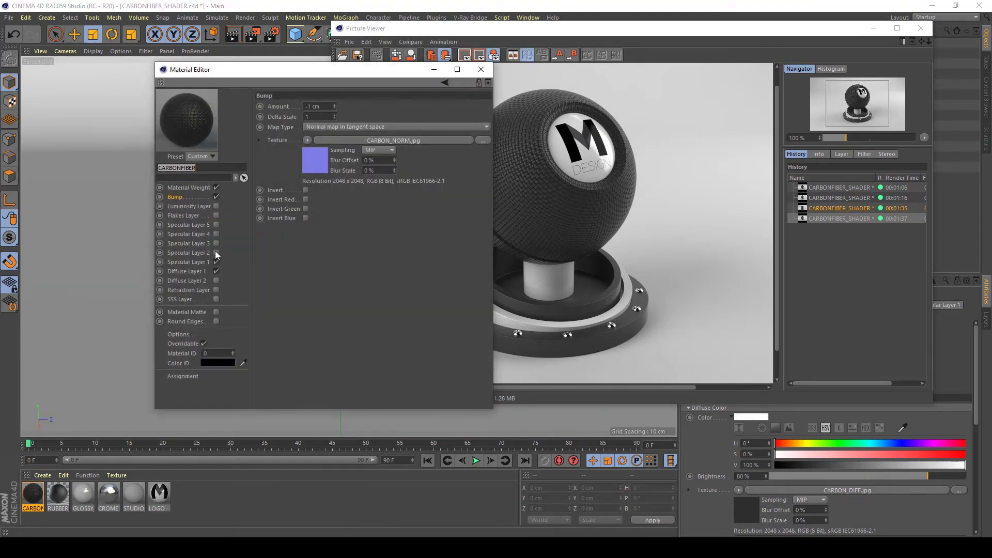
click(215, 253)
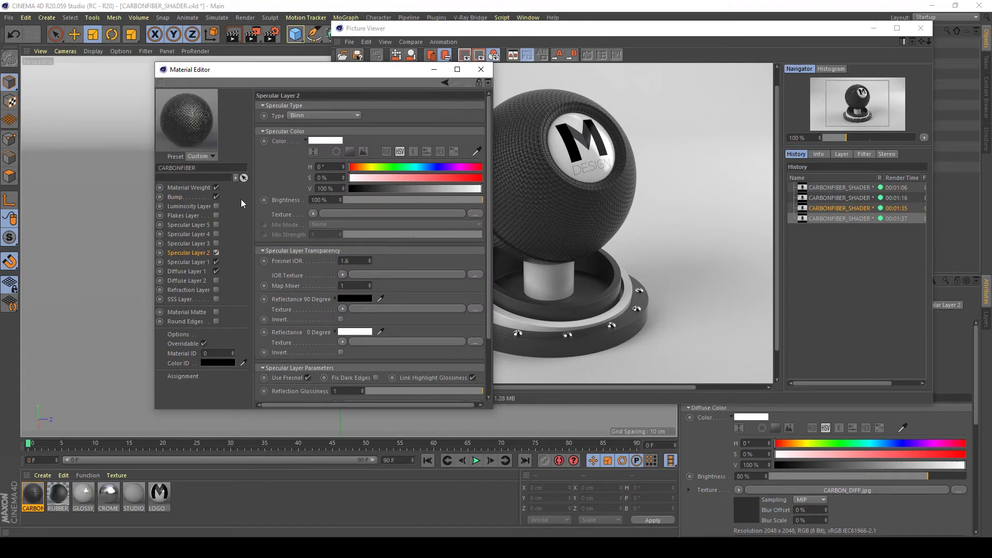
drag(226, 75, 118, 63)
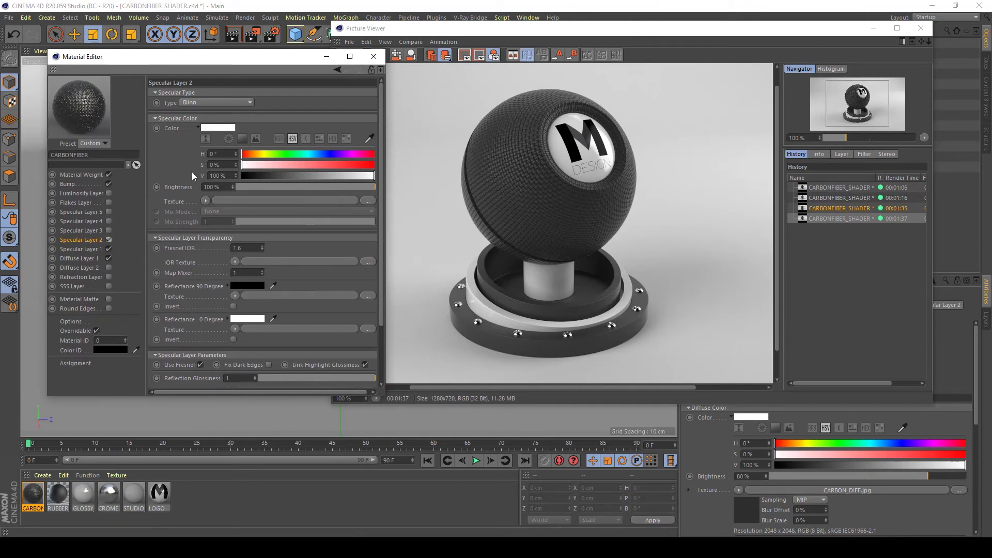
drag(352, 175, 311, 175)
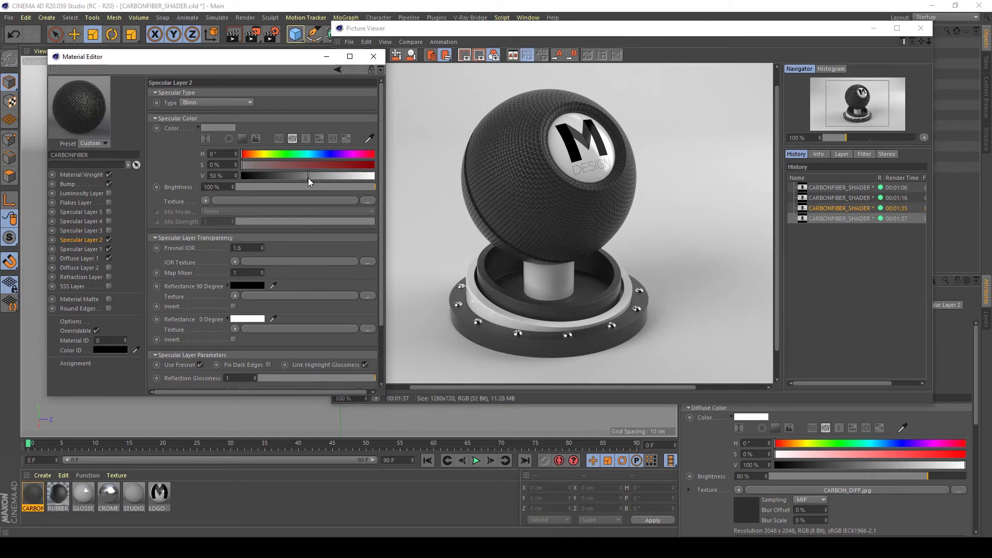
click(68, 184)
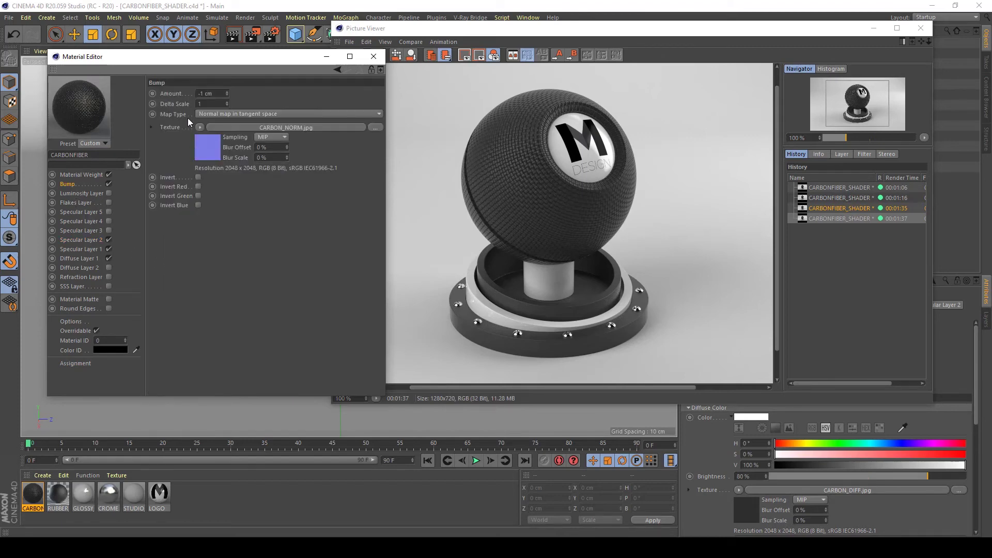
click(78, 241)
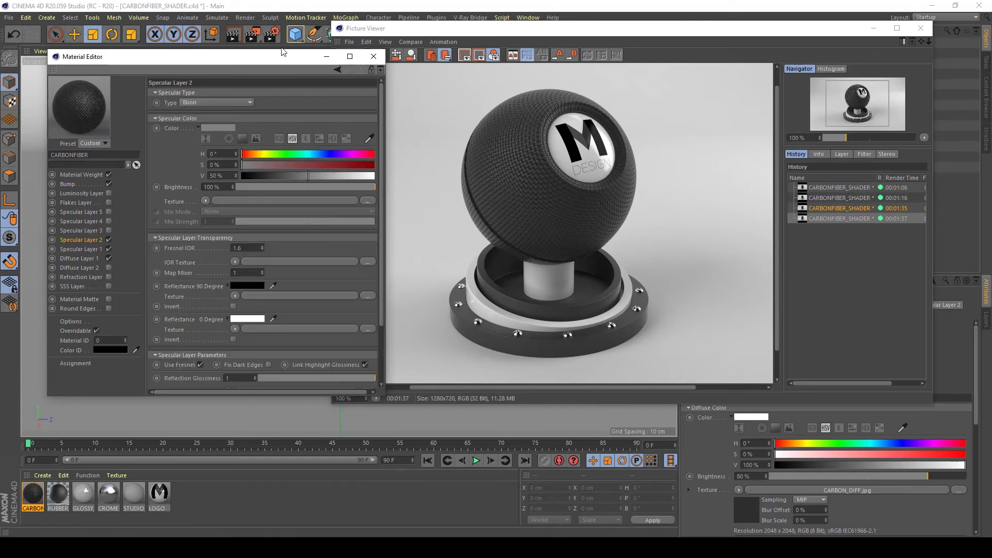
Step: Enlarge the Material Editor and examine the Specular Layer Expert Settings of Specular Layer 2, including Back Side and Trace Specular
drag(280, 58, 278, 13)
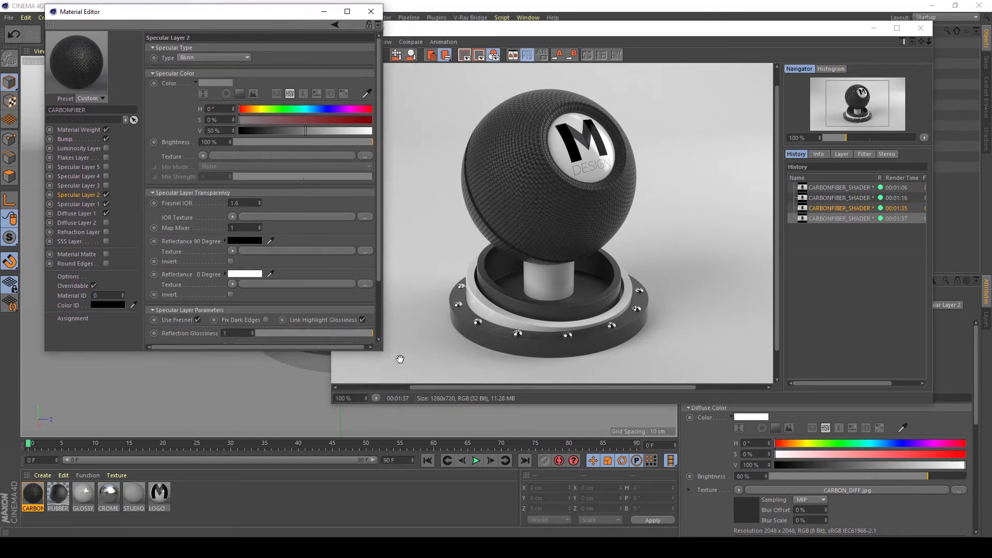
drag(383, 352, 545, 438)
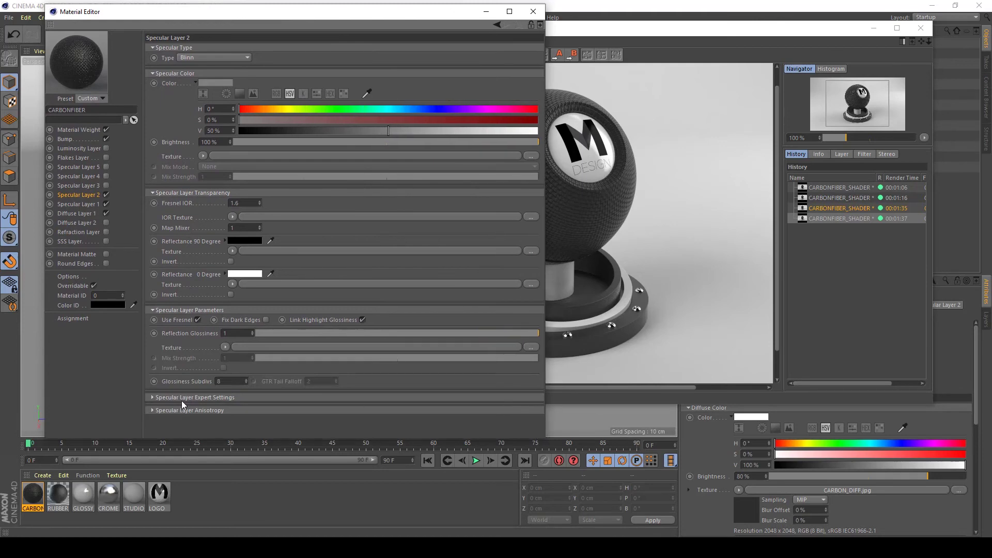
click(182, 397)
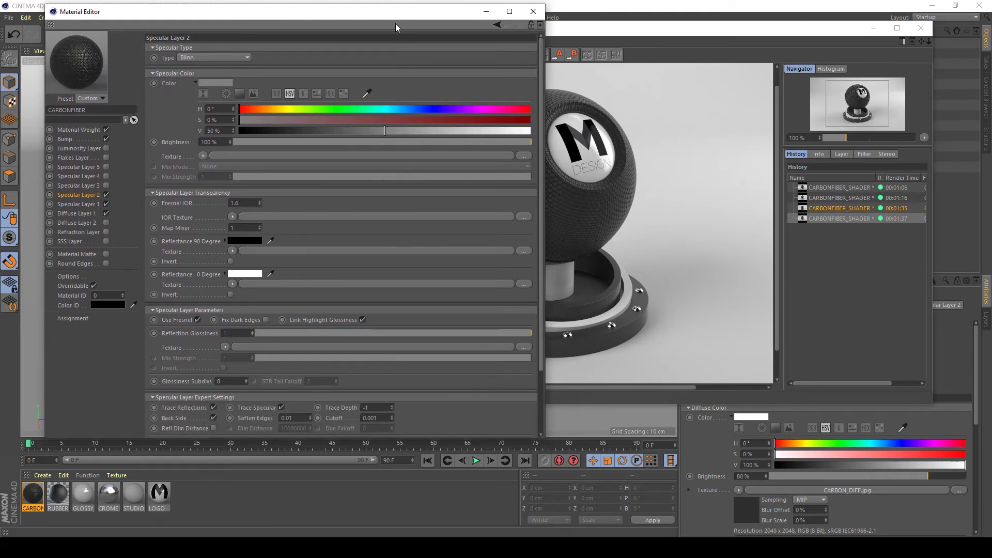
drag(395, 13, 420, 0)
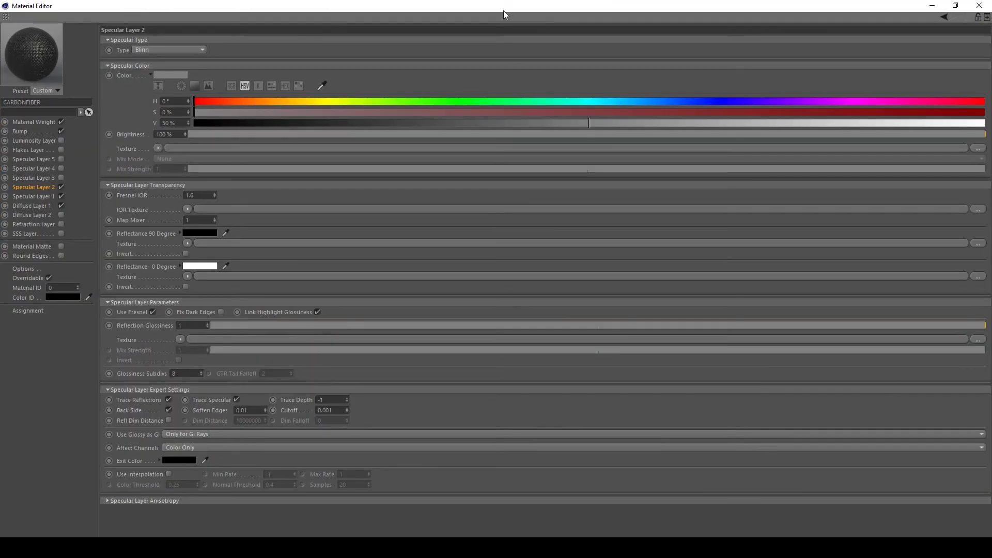
drag(503, 10, 367, 28)
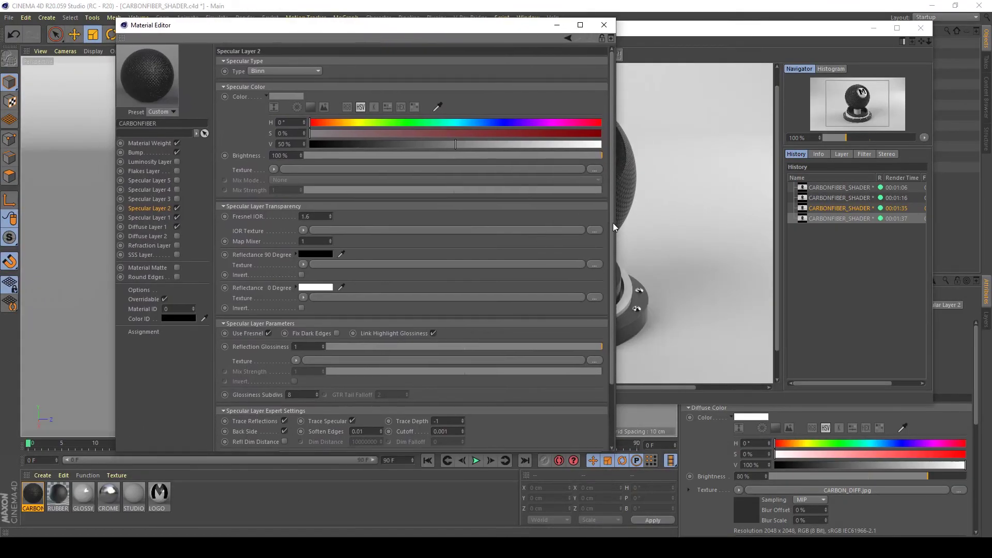
drag(613, 222, 613, 318)
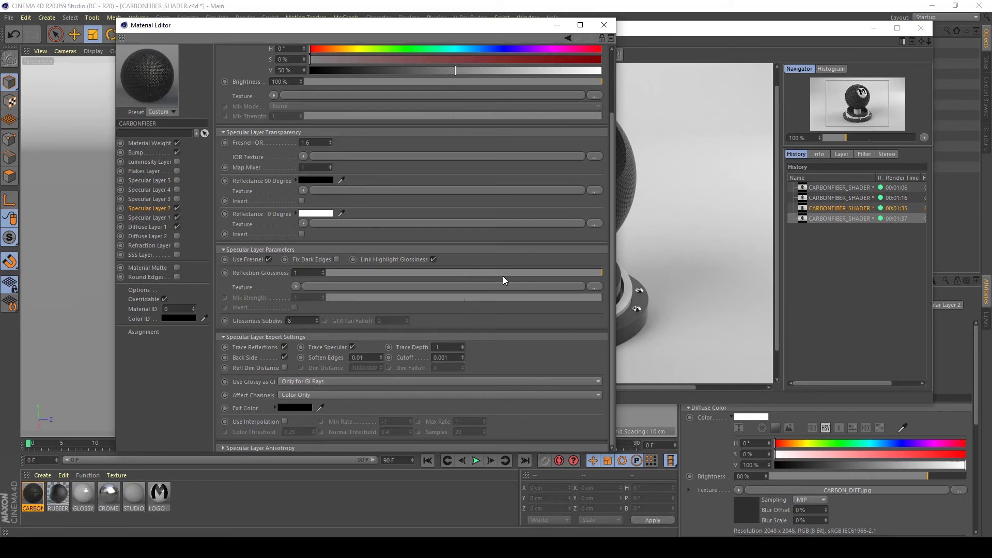
click(284, 357)
click(284, 357)
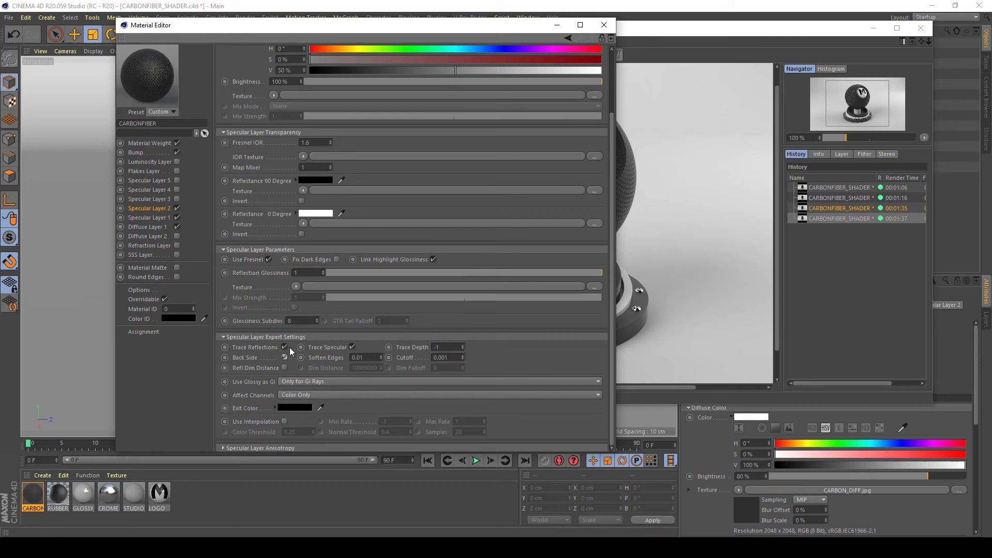
click(353, 347)
click(353, 347)
Step: Set the bump Amount of the CARBONFIBER material to 0 cm
click(174, 151)
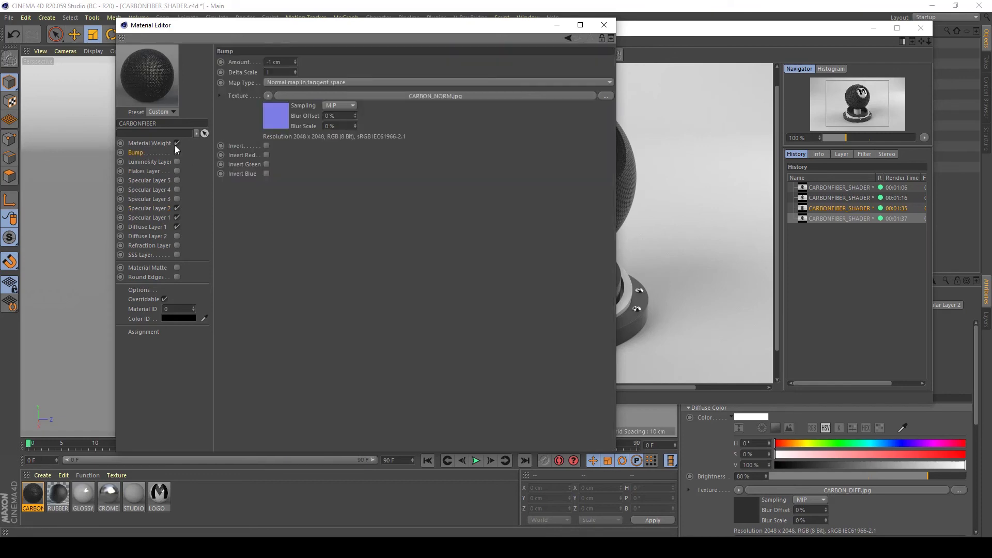
double_click(273, 62)
text(0)
key(Return)
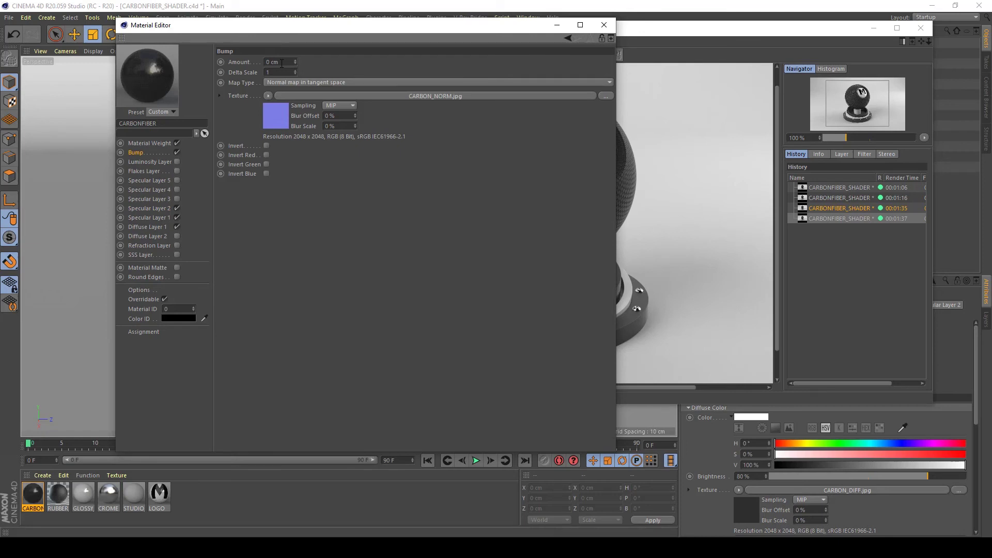
Step: Set the bump Amount of the CARBONFIBER material to -0.5 cm
double_click(282, 62)
text(0.)
key(BackSpace)
text(-0.5)
key(Return)
Step: Check Specular Layers 1 and 2, close the Material Editor and render the scene to the Picture Viewer
click(149, 209)
click(152, 216)
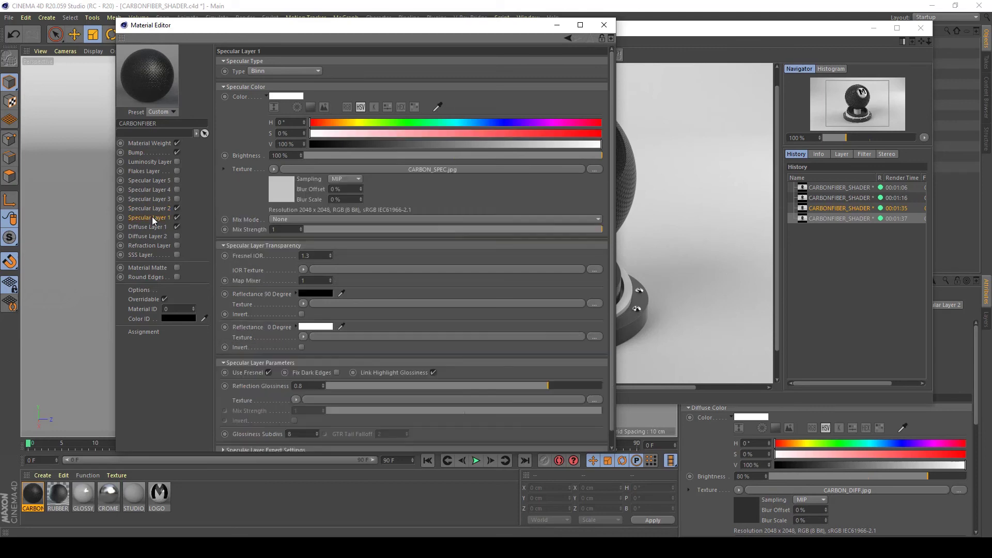
click(162, 208)
click(178, 208)
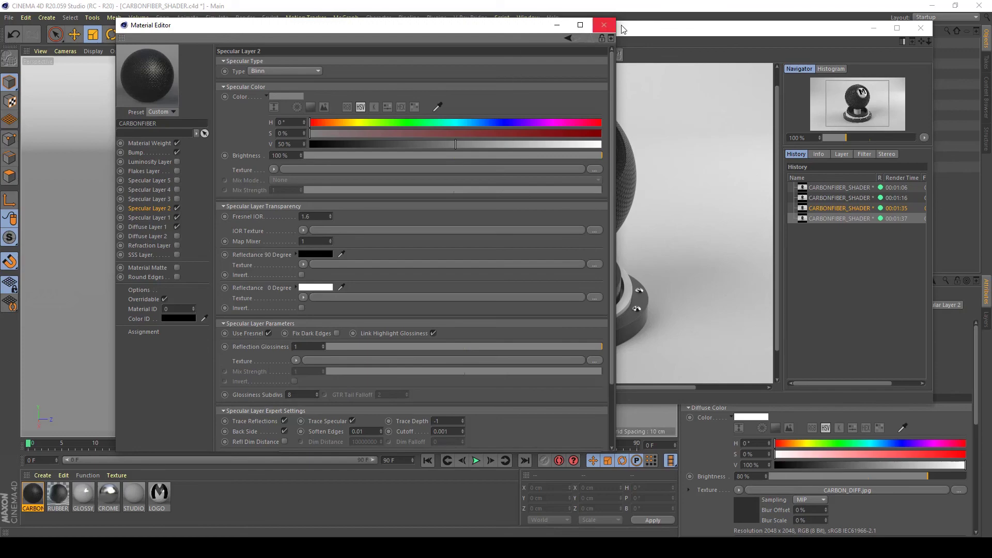
click(604, 25)
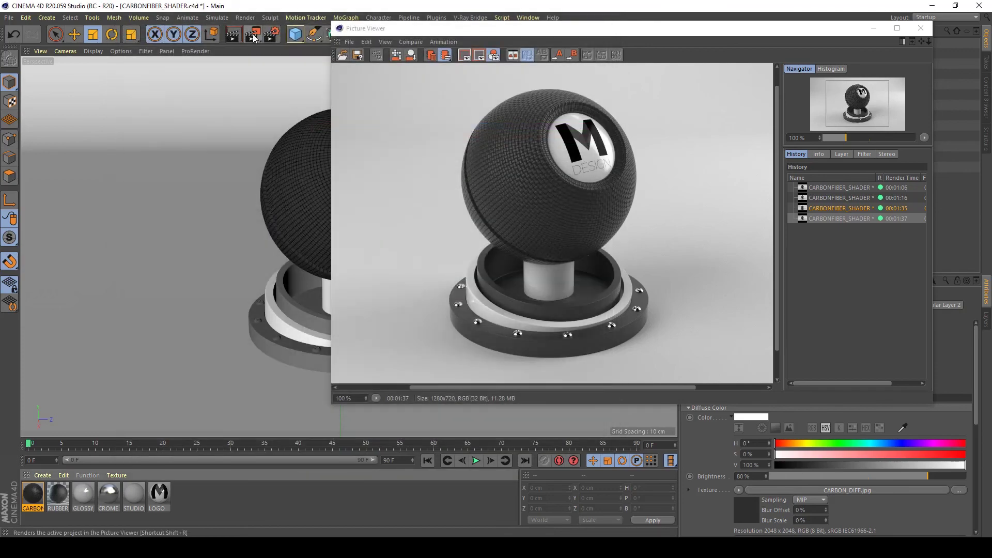
click(252, 36)
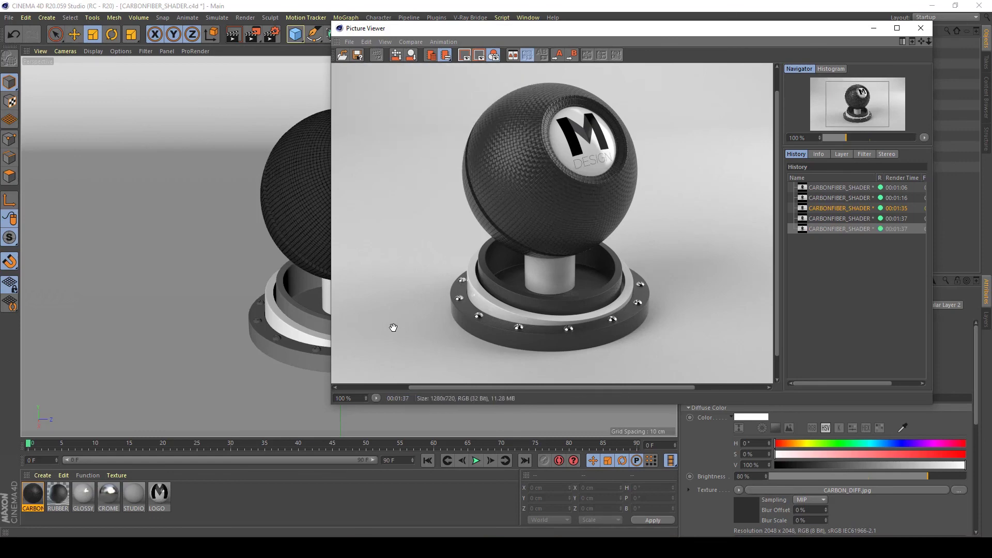
Step: Compare the newest render with Specular Layer 2 repeatedly against the preceding -1 cm bump render
key(Up)
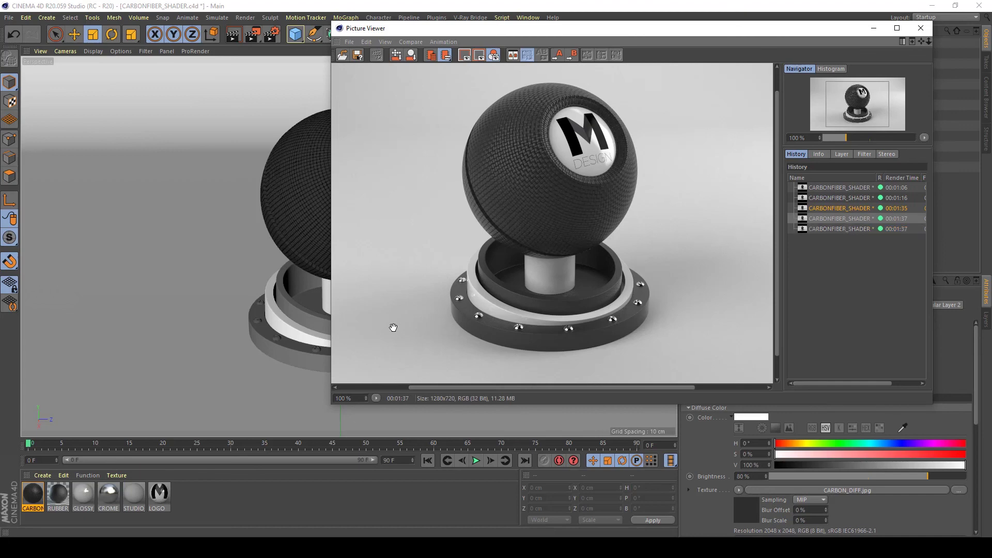
key(Down)
key(Up)
key(Down)
key(Up)
key(Down)
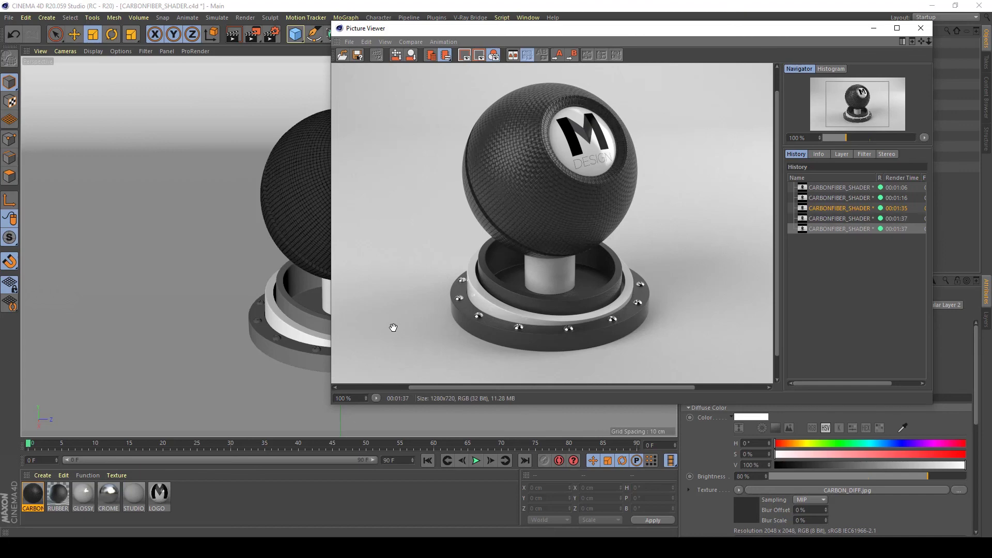
key(Up)
key(Down)
key(Up)
key(Down)
key(Up)
key(Down)
key(Up)
key(Down)
key(Up)
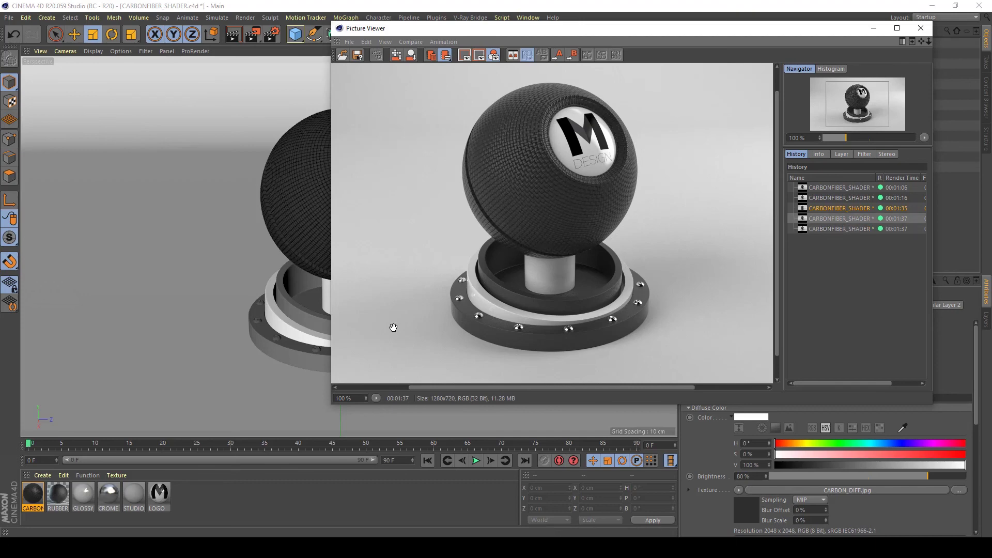
key(Down)
key(Up)
key(Down)
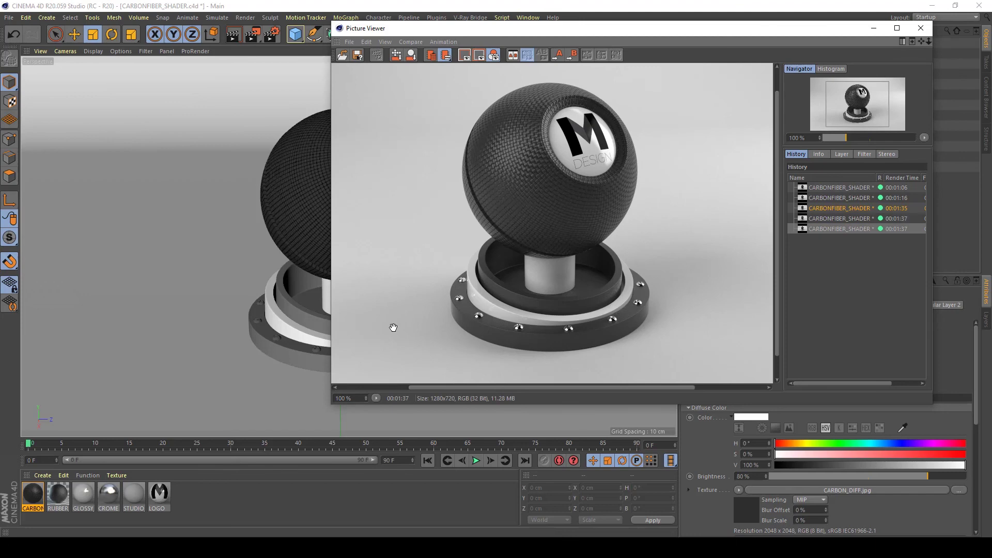